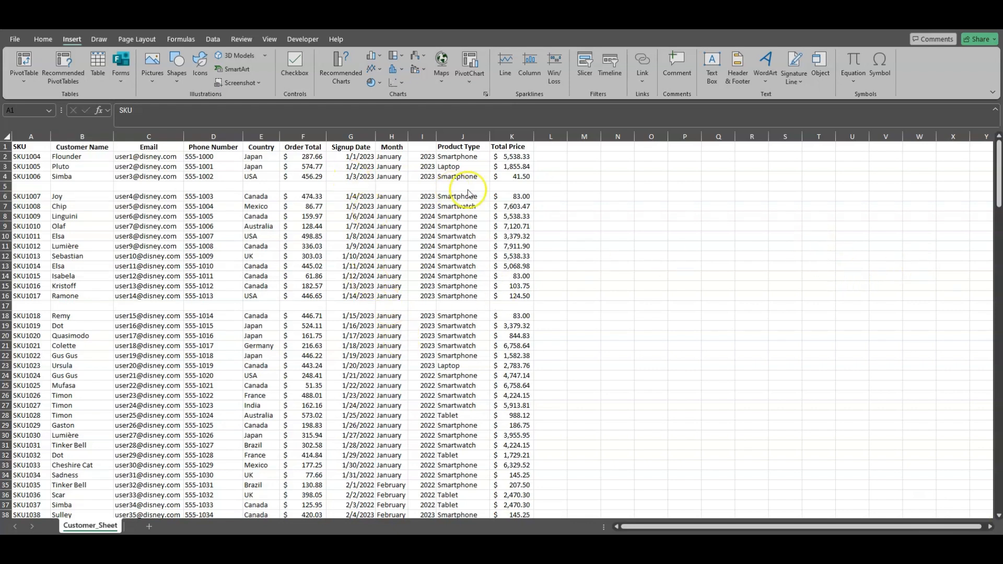
click(423, 147)
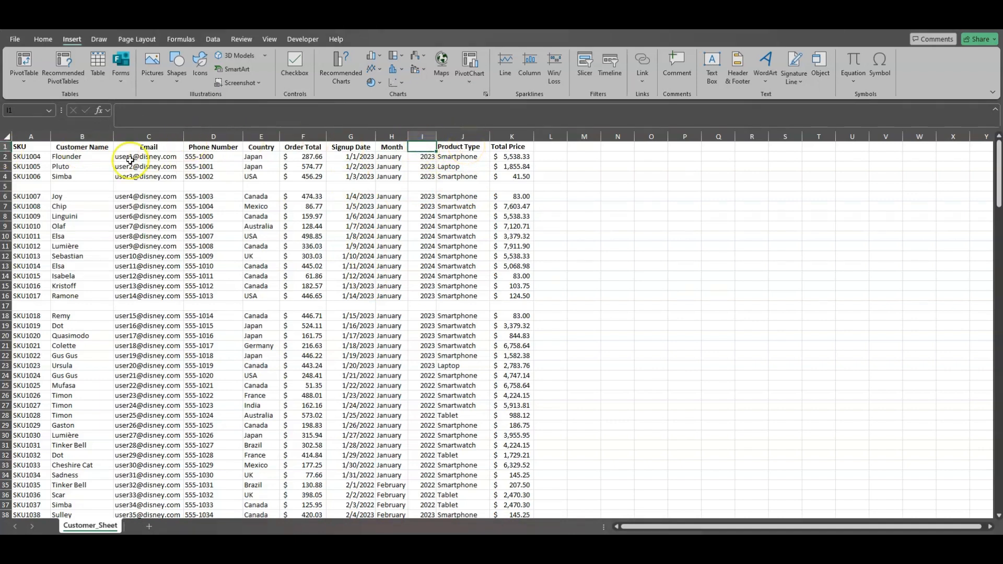
drag(24, 146, 520, 143)
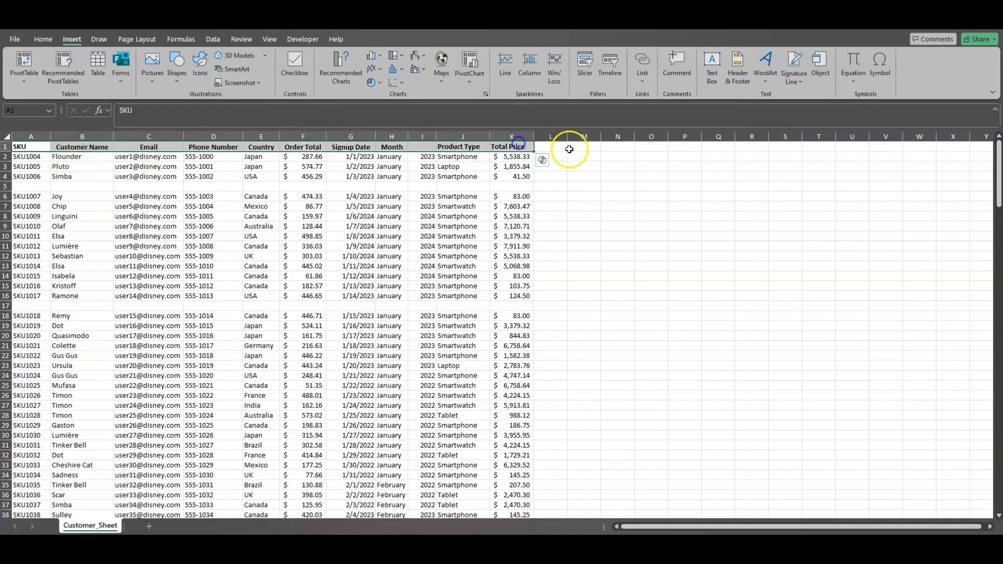
click(421, 146)
click(366, 215)
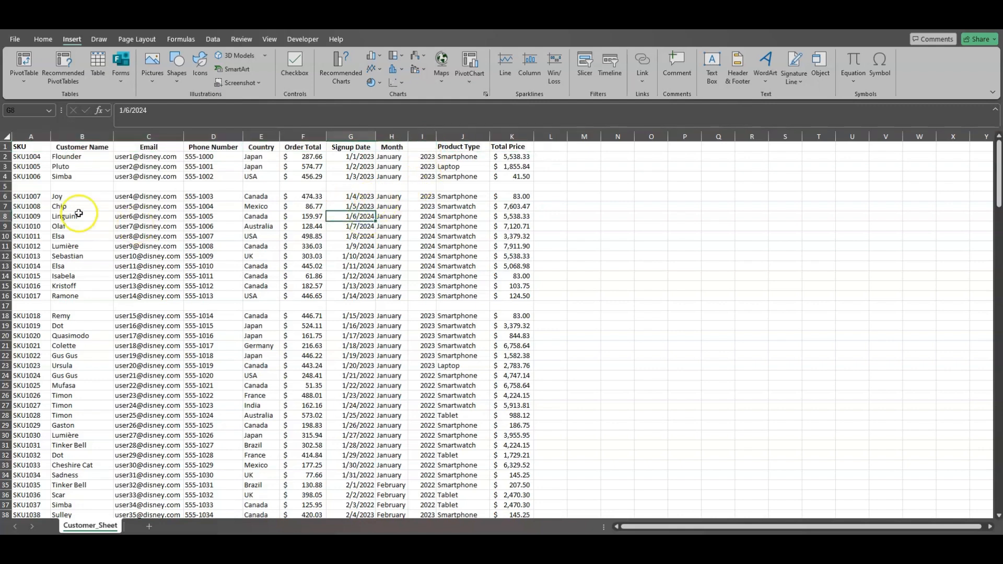
Try to create a PivotTable on a new worksheet using the entire customer sheet as the source
click(6, 135)
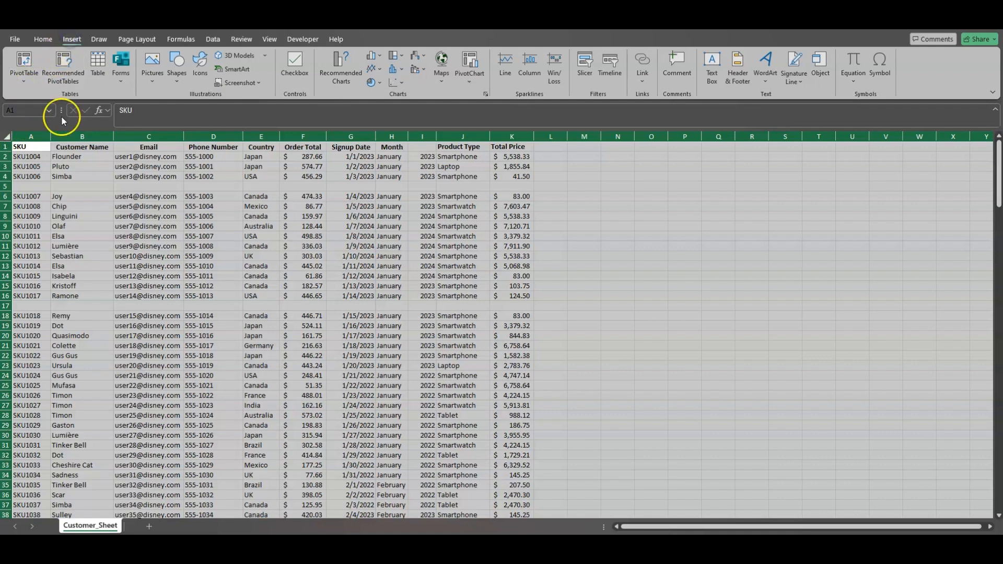
click(24, 71)
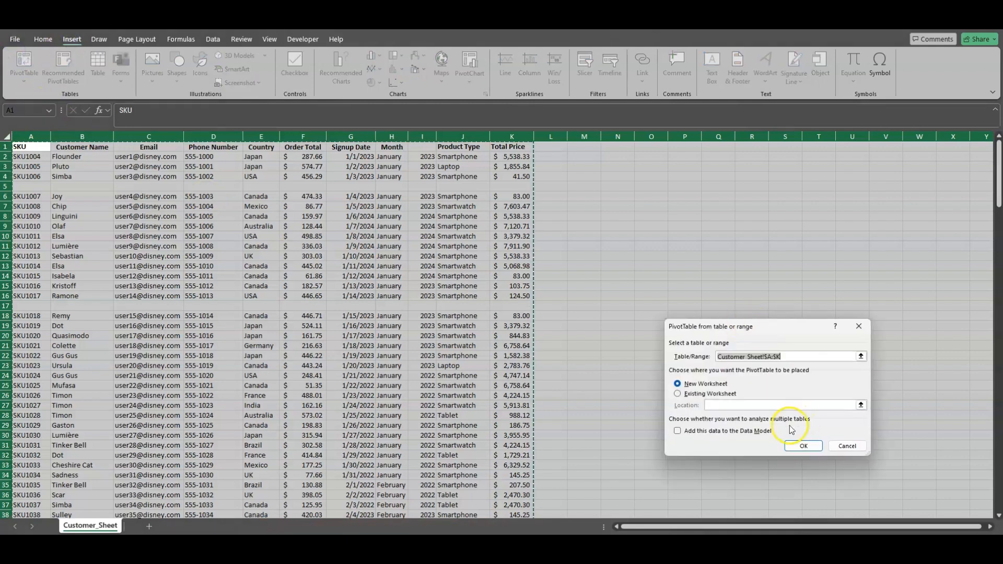
click(804, 445)
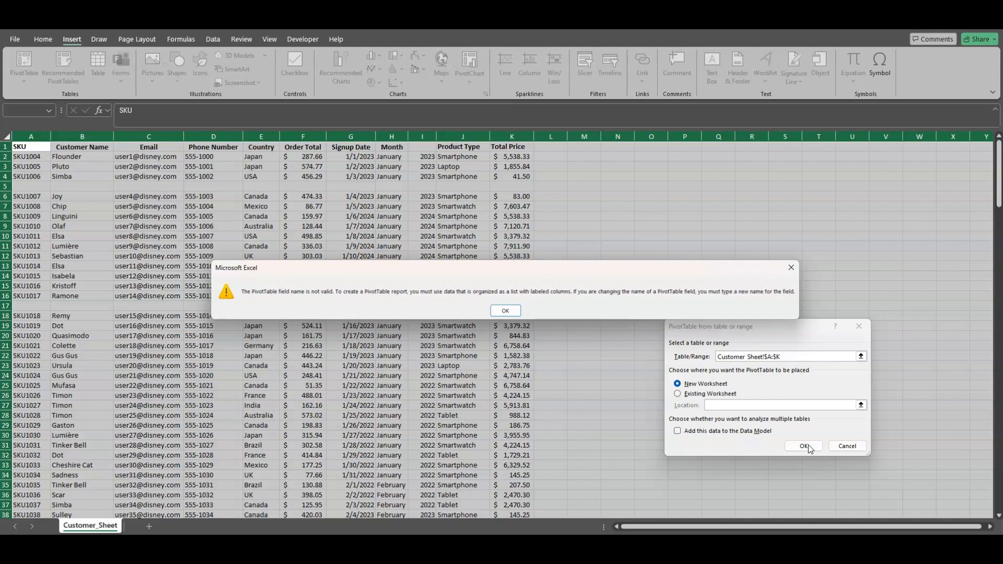
click(505, 310)
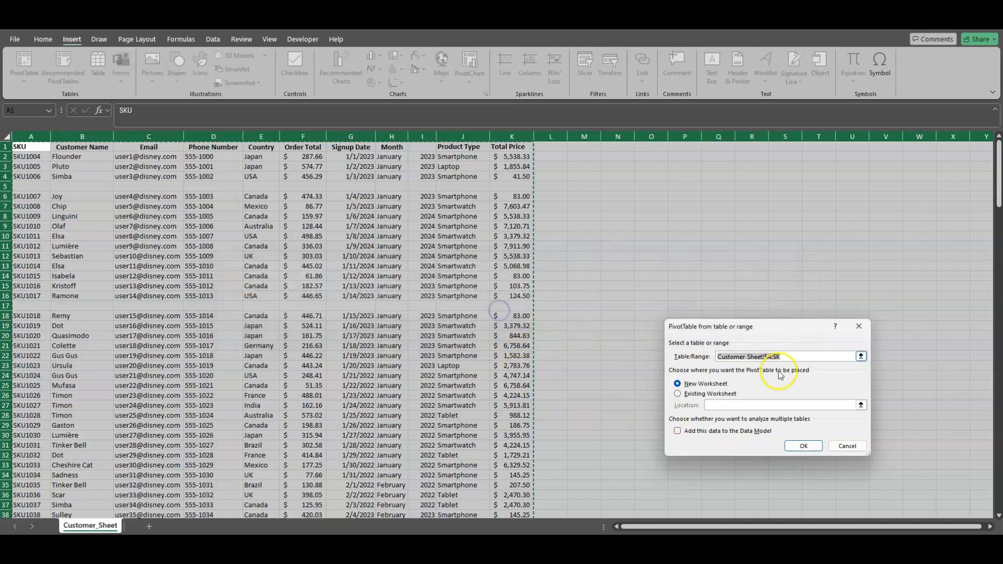
click(847, 445)
Enter the missing column header "Year" in cell I1
click(361, 255)
click(423, 136)
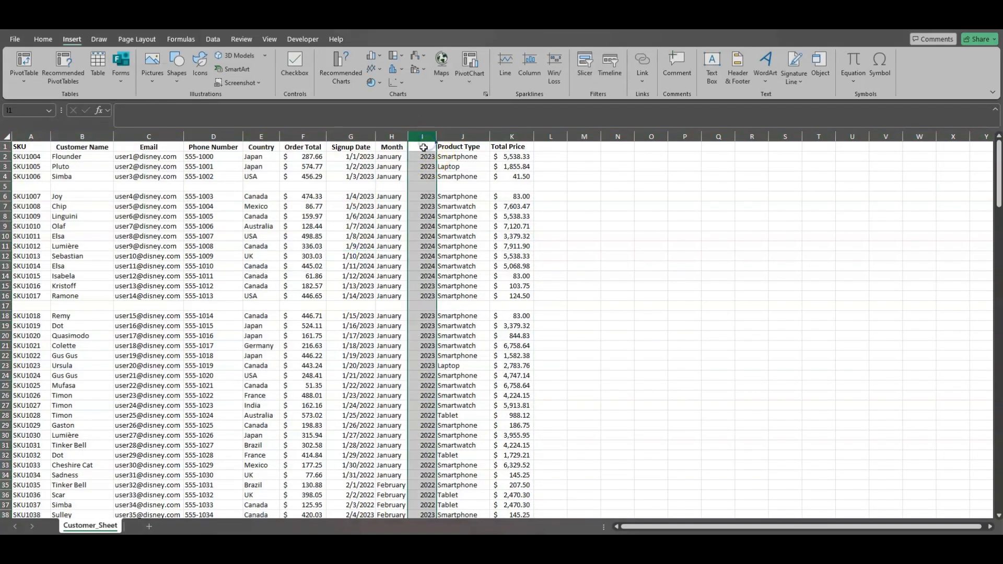
click(426, 146)
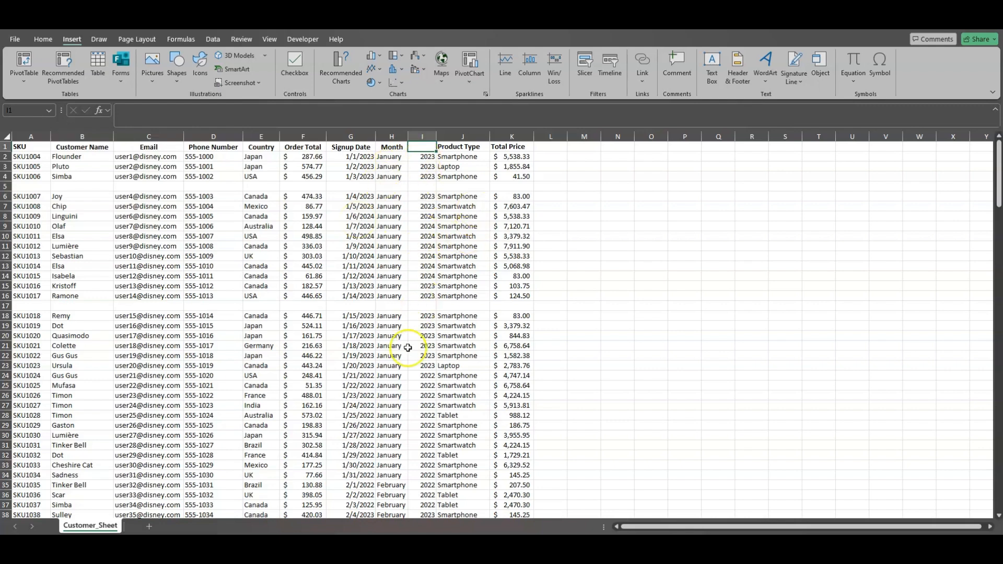
double_click(426, 147)
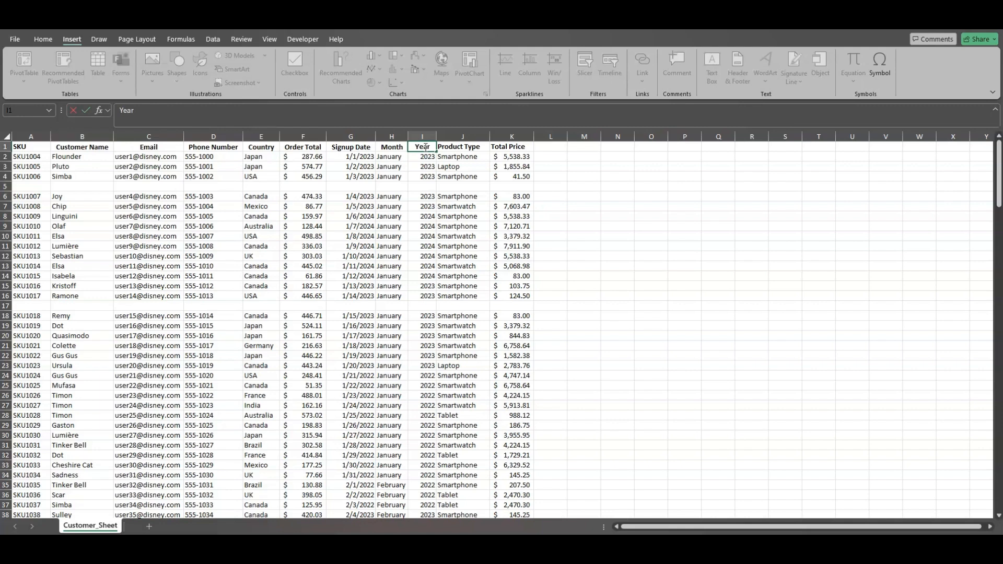
key(Escape)
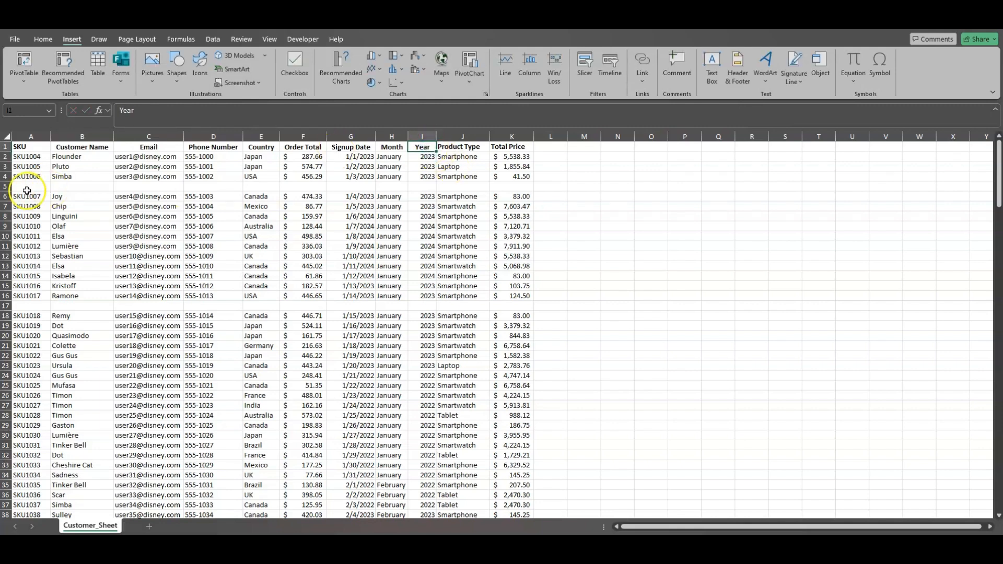
click(5, 186)
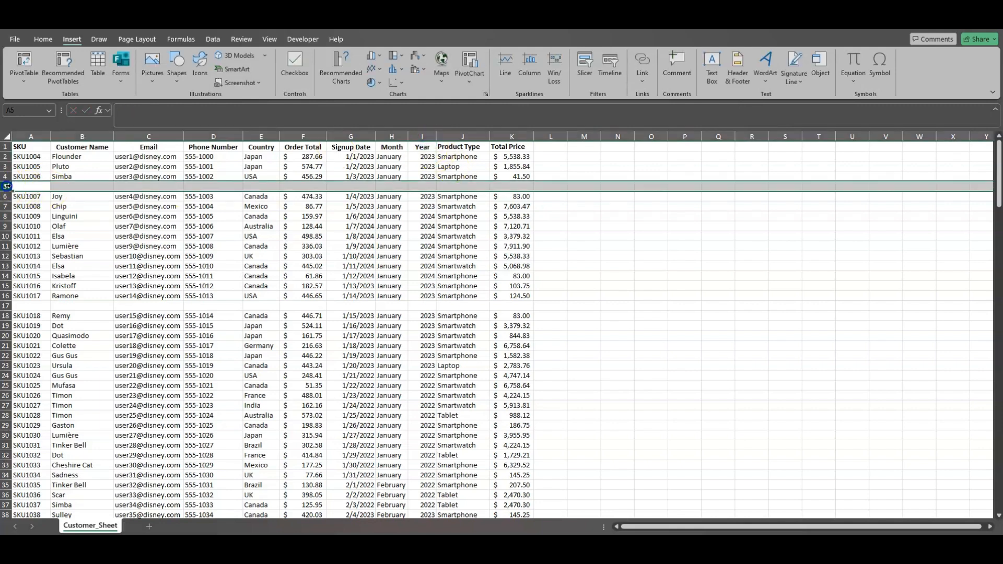
click(5, 305)
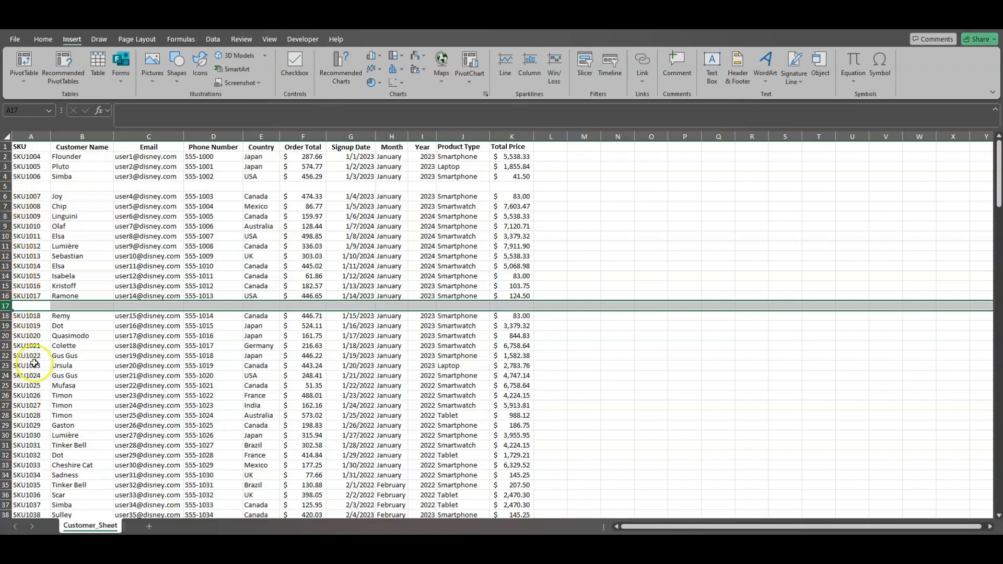
click(41, 209)
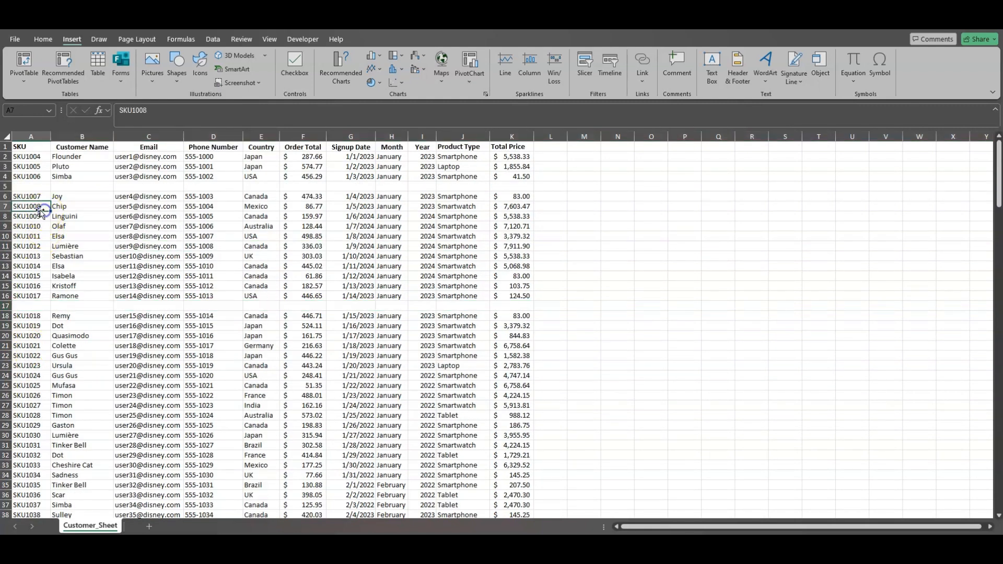
Select all blank cells in the sheet with Go To Special and delete their entire rows
click(6, 136)
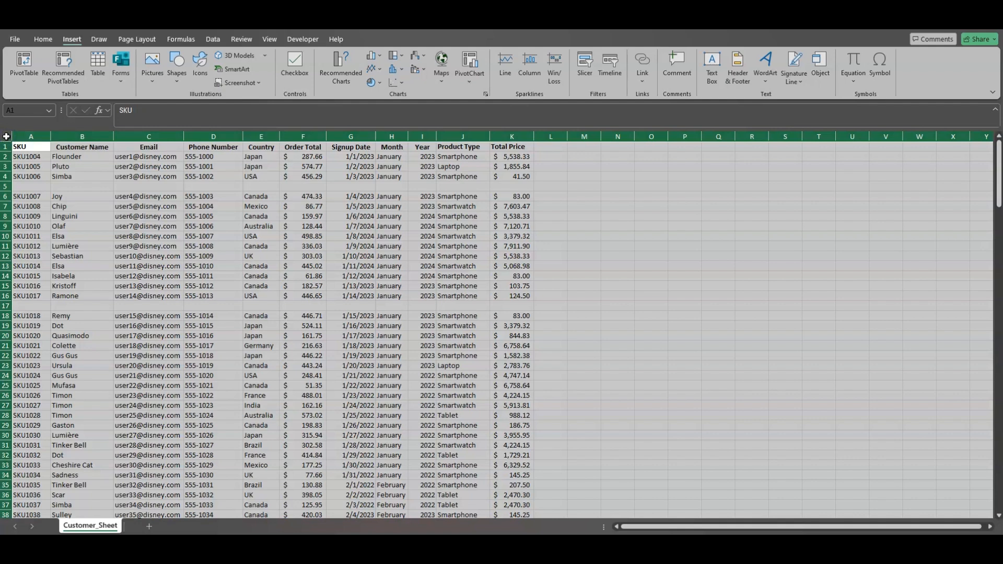
click(42, 39)
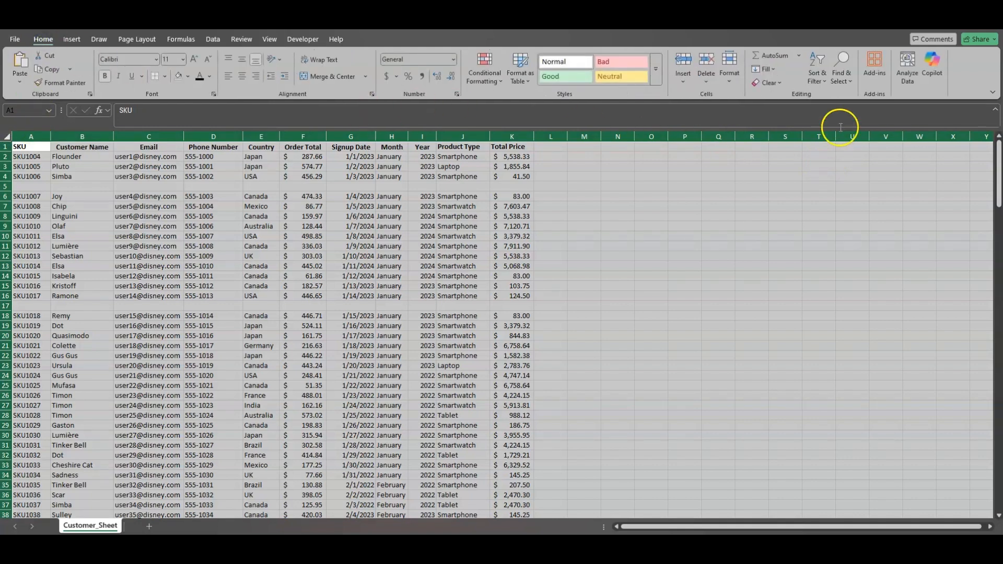
click(847, 81)
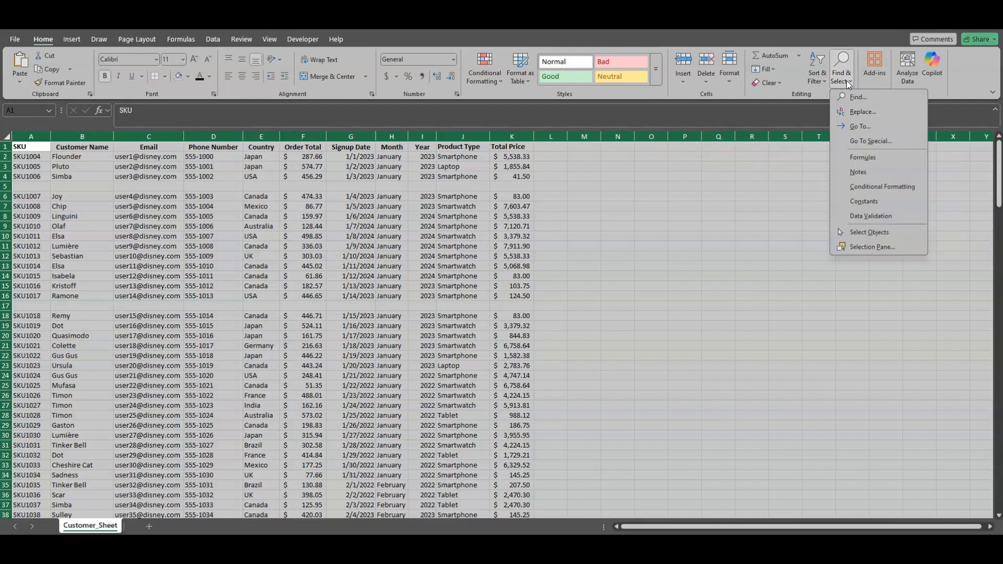
click(881, 143)
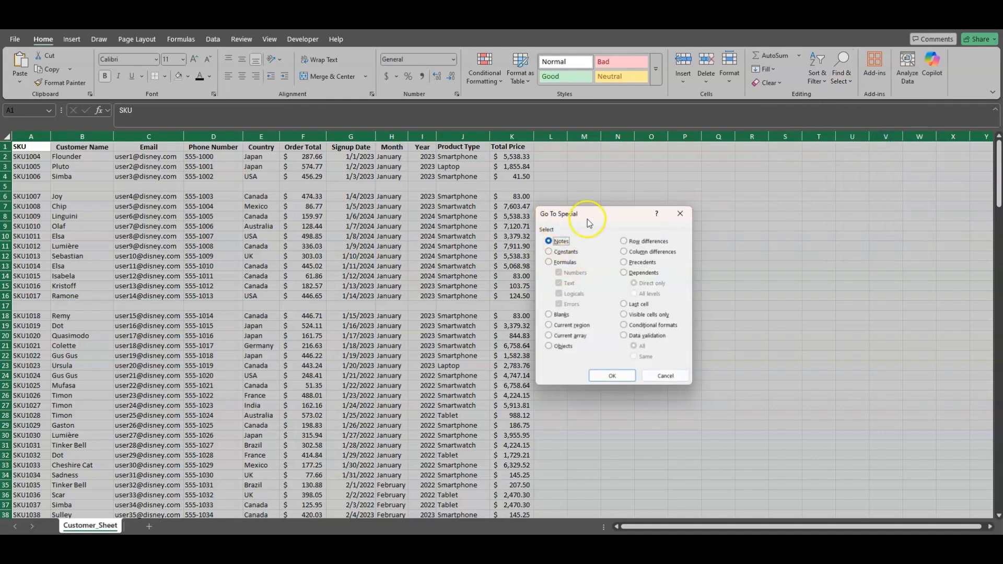
click(549, 315)
click(610, 376)
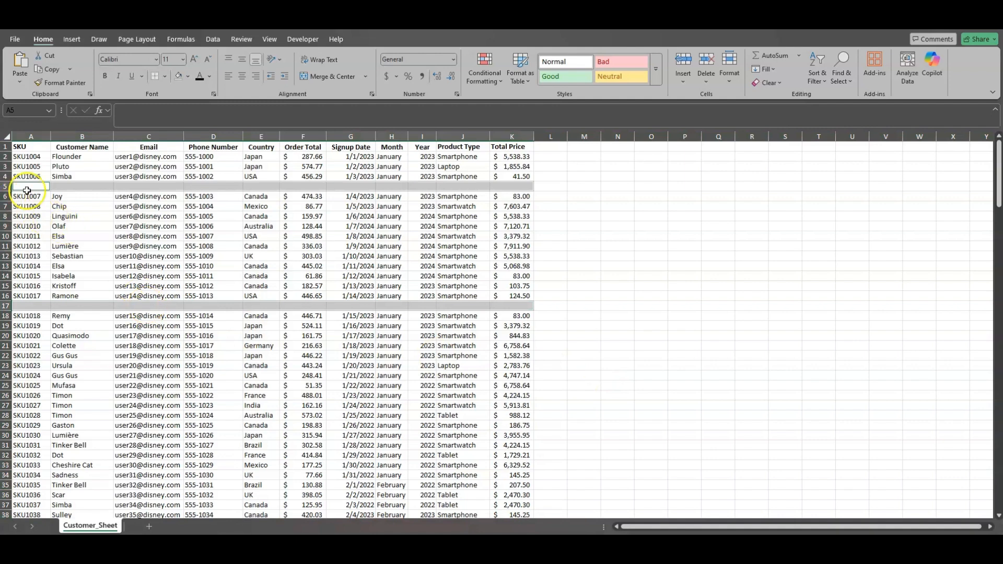
right_click(260, 186)
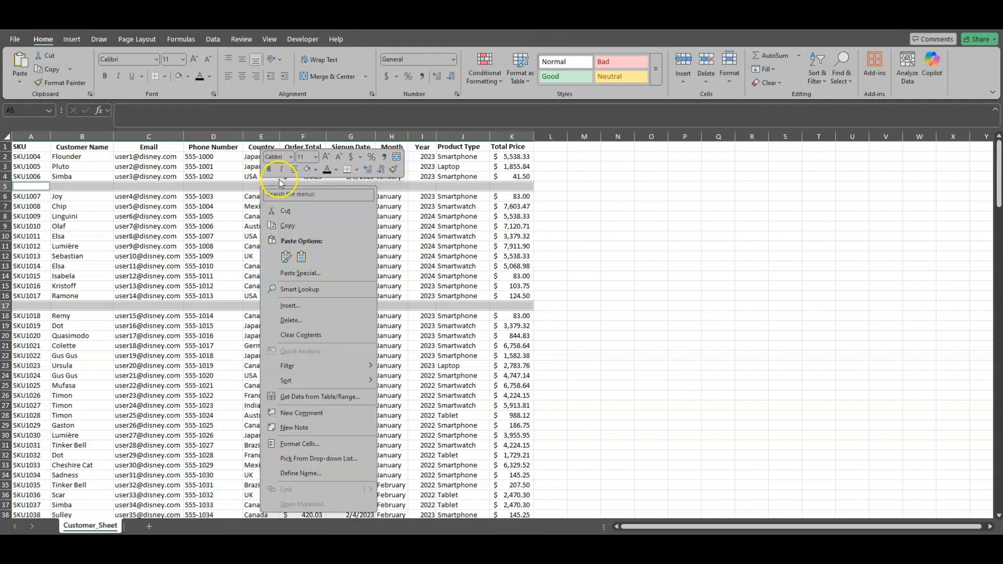
click(297, 319)
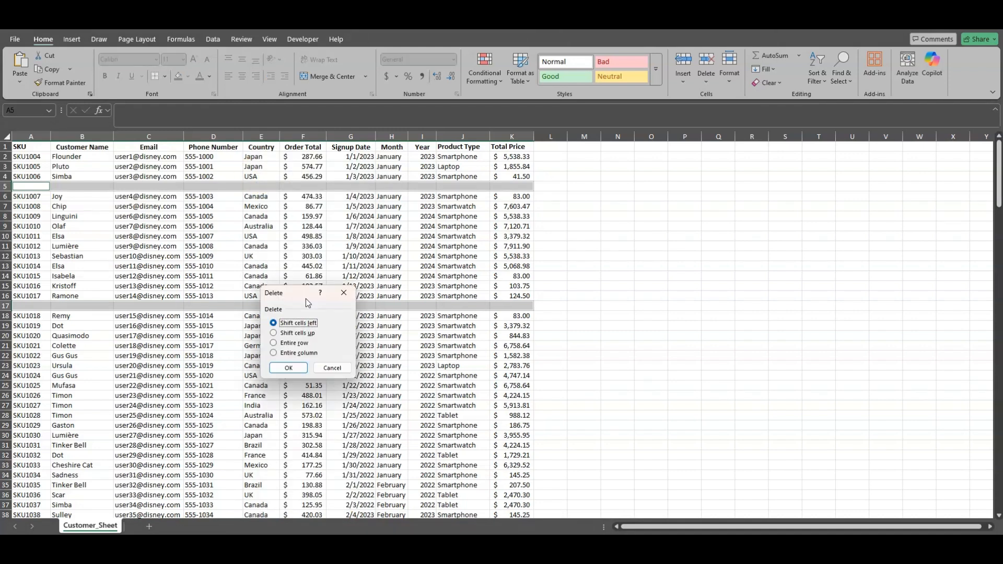
click(275, 345)
click(299, 372)
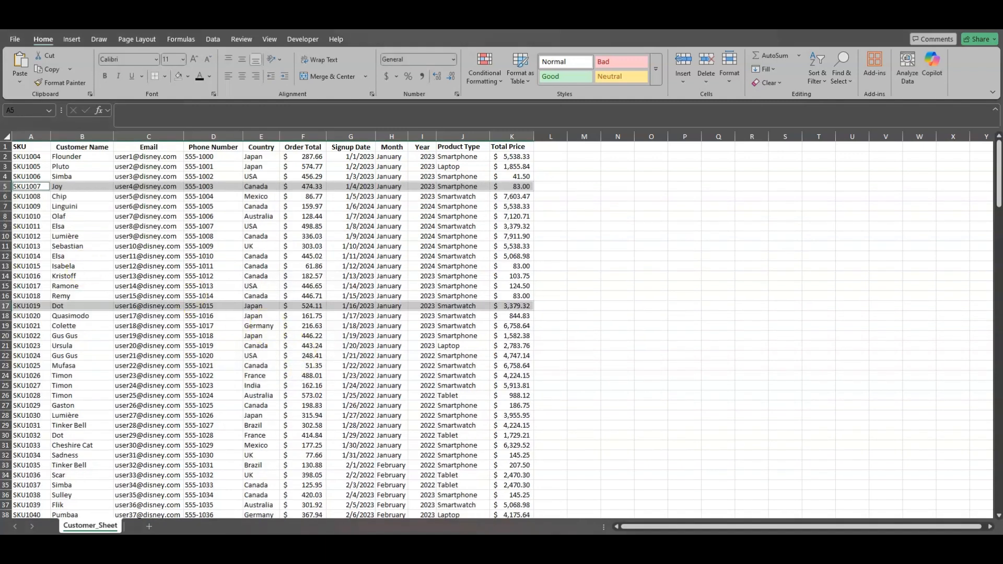
click(444, 187)
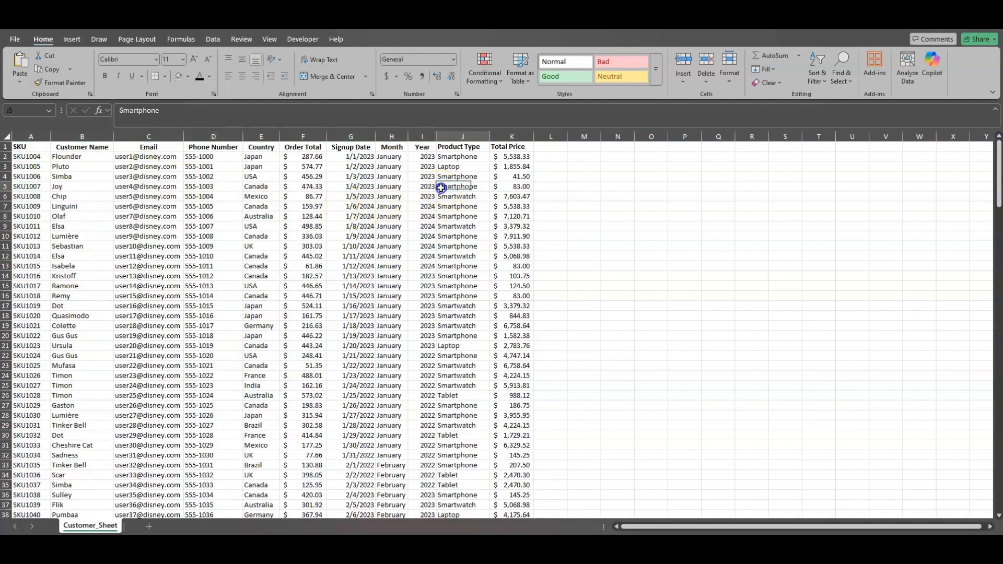
scroll(426, 286, down, 6)
scroll(427, 287, up, 6)
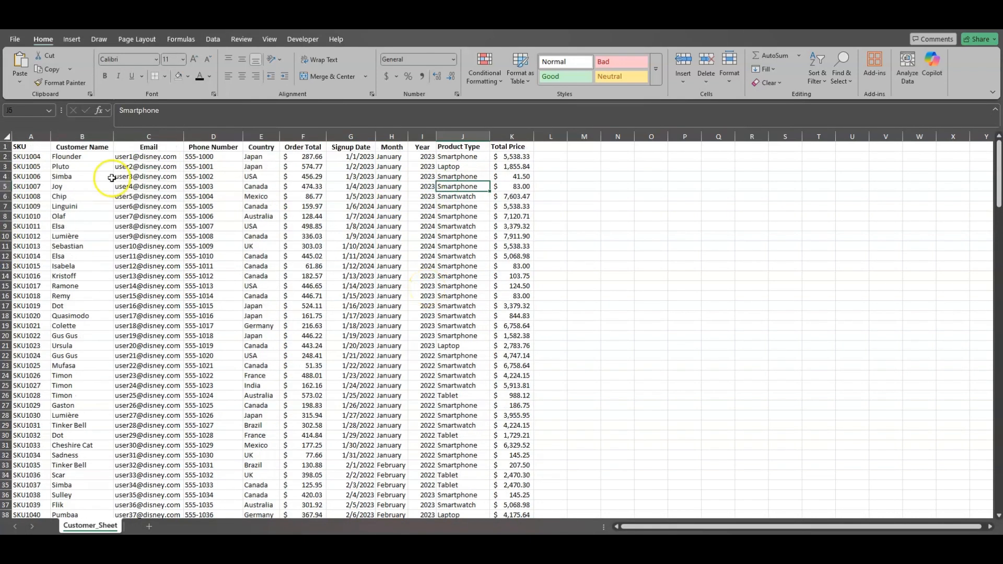
Select the full customer data range A1:K201, from the SKU header through the last Total Price entry
click(26, 148)
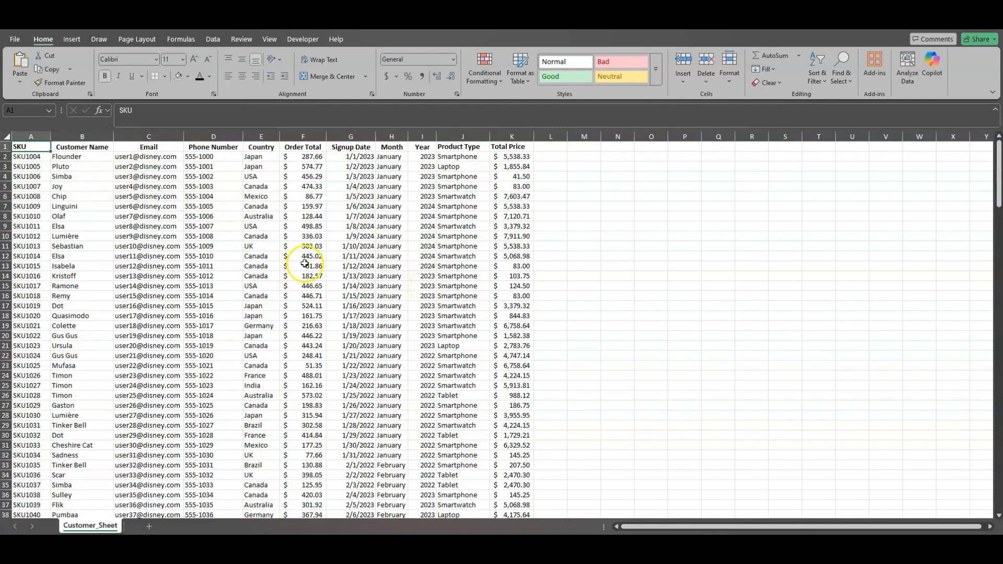
scroll(272, 314, down, 4)
scroll(272, 314, down, 3)
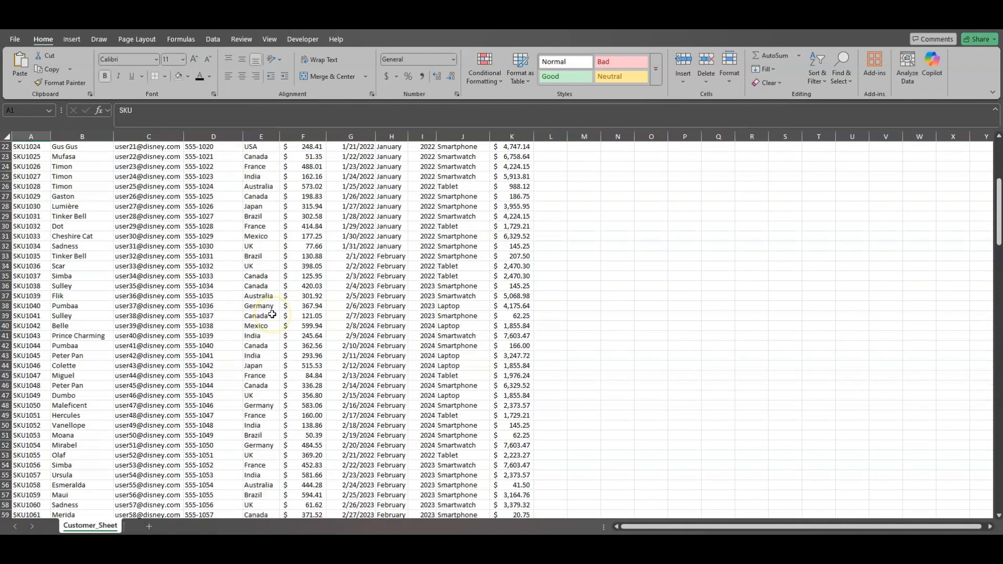
scroll(272, 315, up, 7)
click(21, 149)
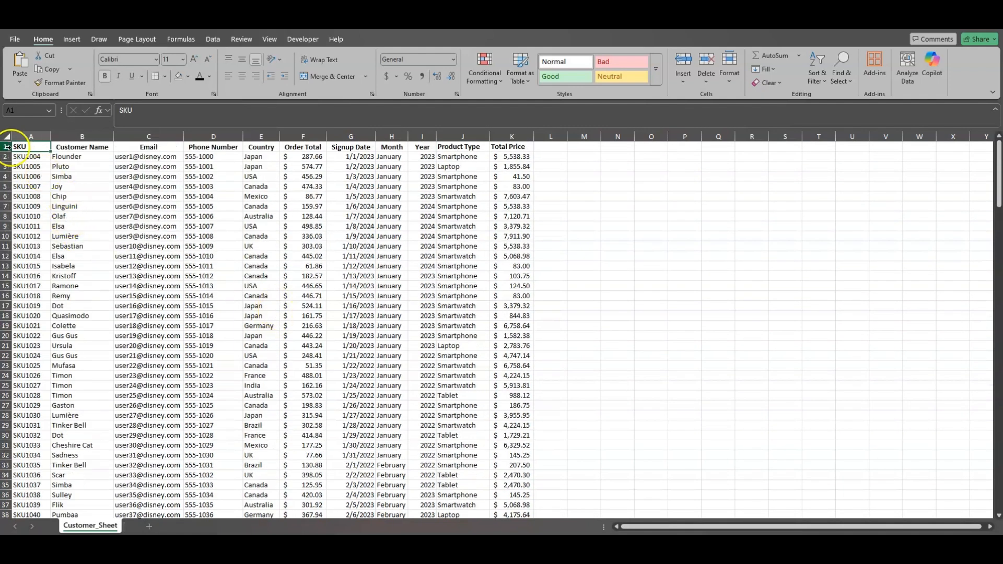
drag(21, 148, 495, 151)
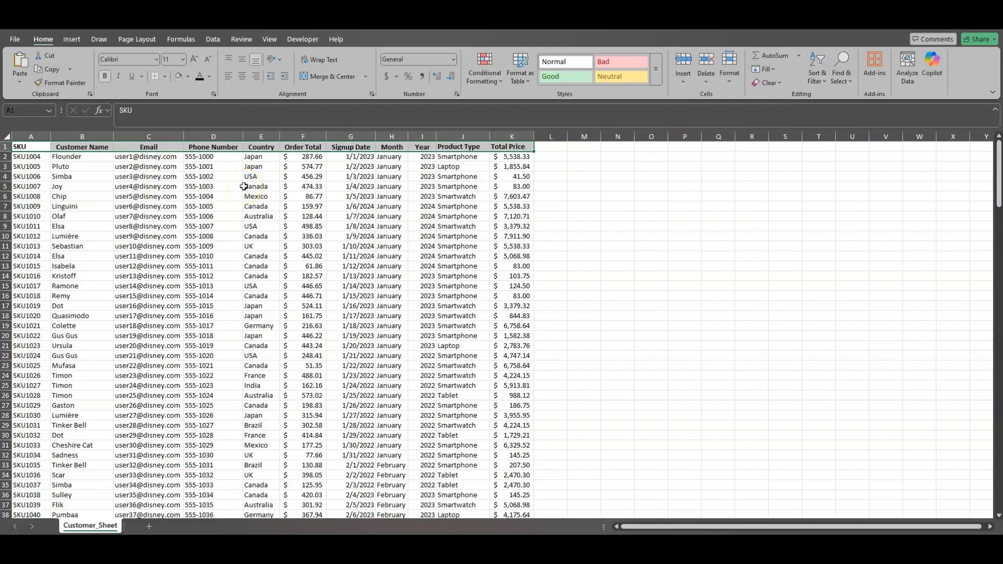
key(ctrl+shift+Down)
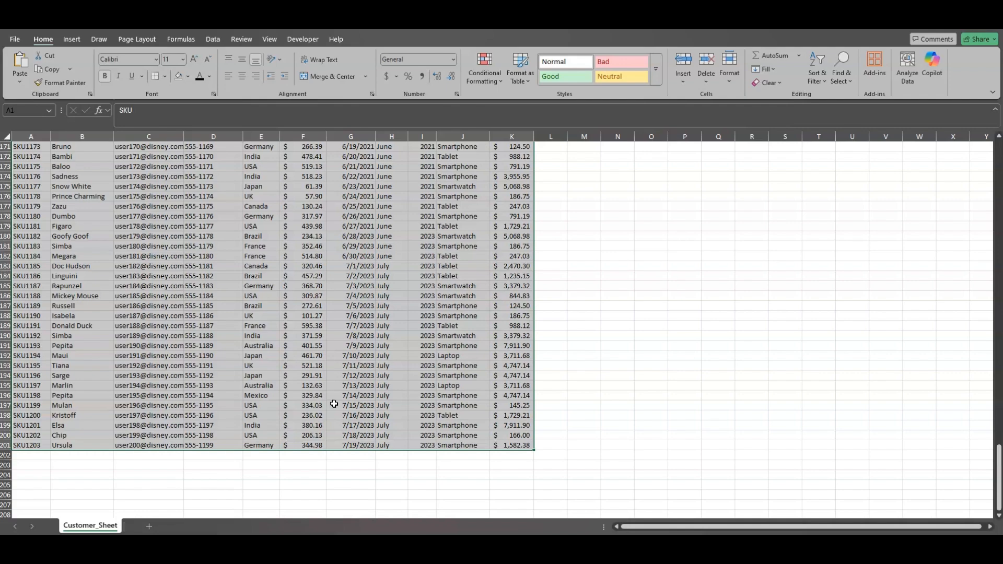
scroll(353, 371, up, 12)
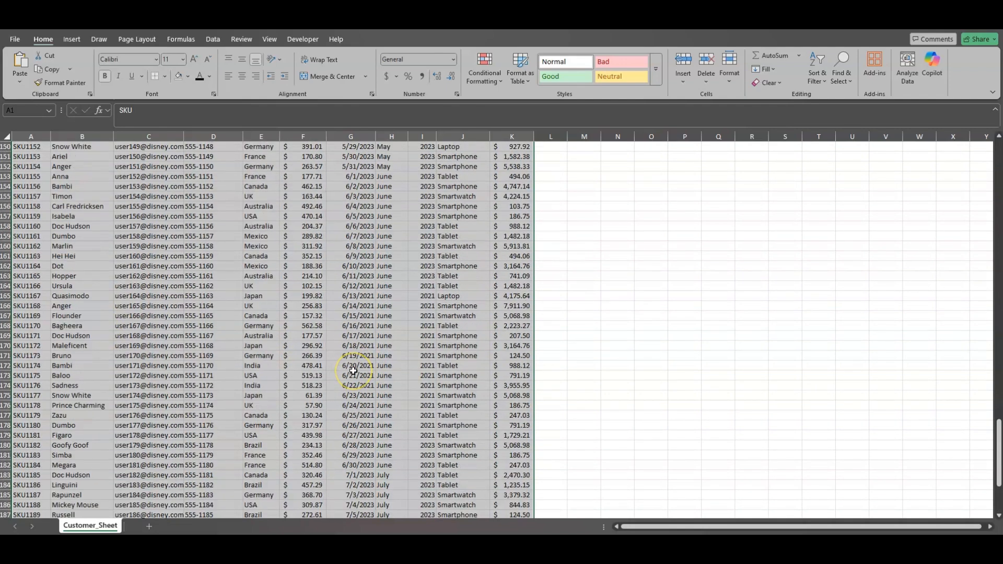
scroll(353, 371, up, 11)
scroll(353, 371, down, 10)
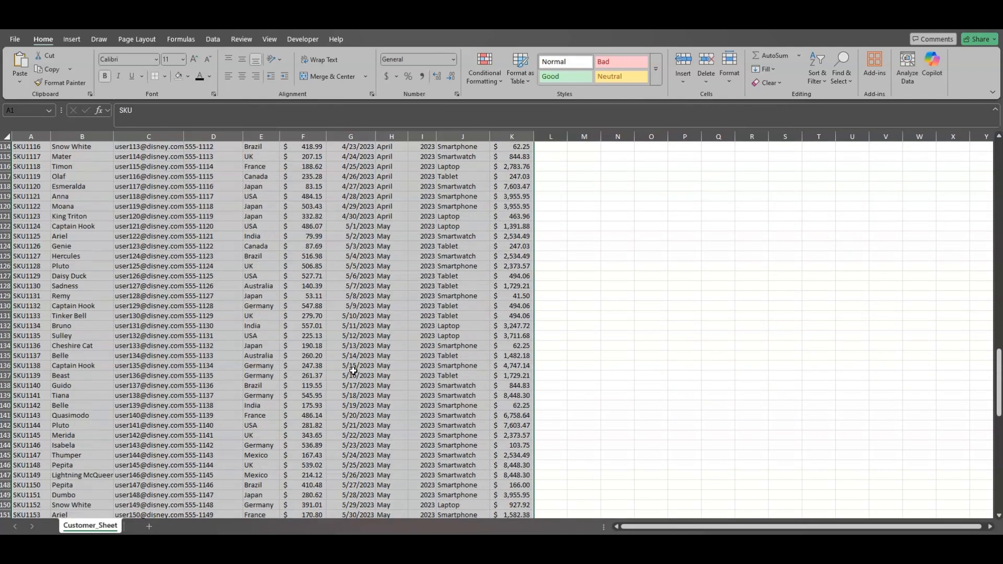
scroll(353, 370, down, 13)
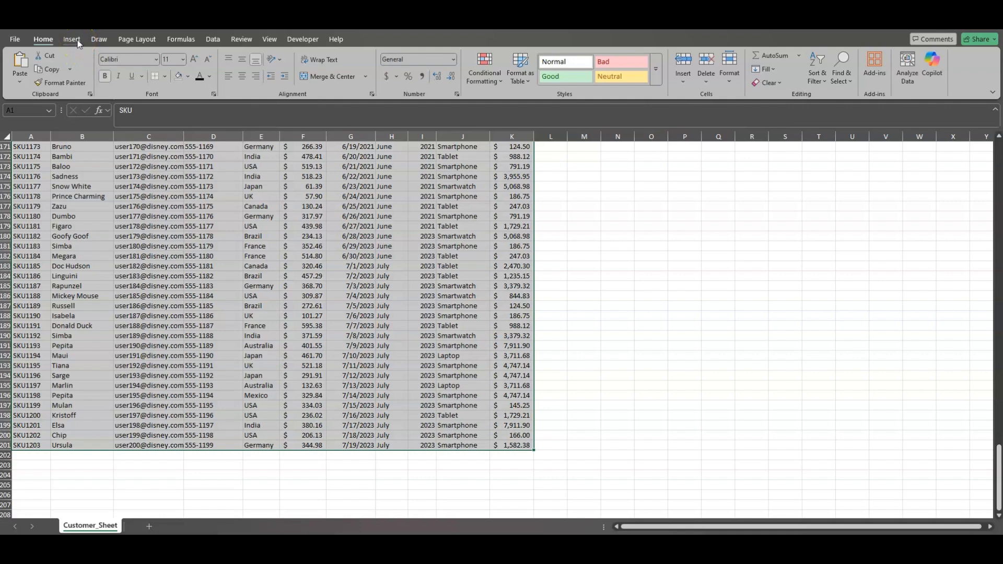
Create a PivotTable on a new worksheet from the selected Customer_Sheet range A1:K201
click(72, 40)
click(24, 66)
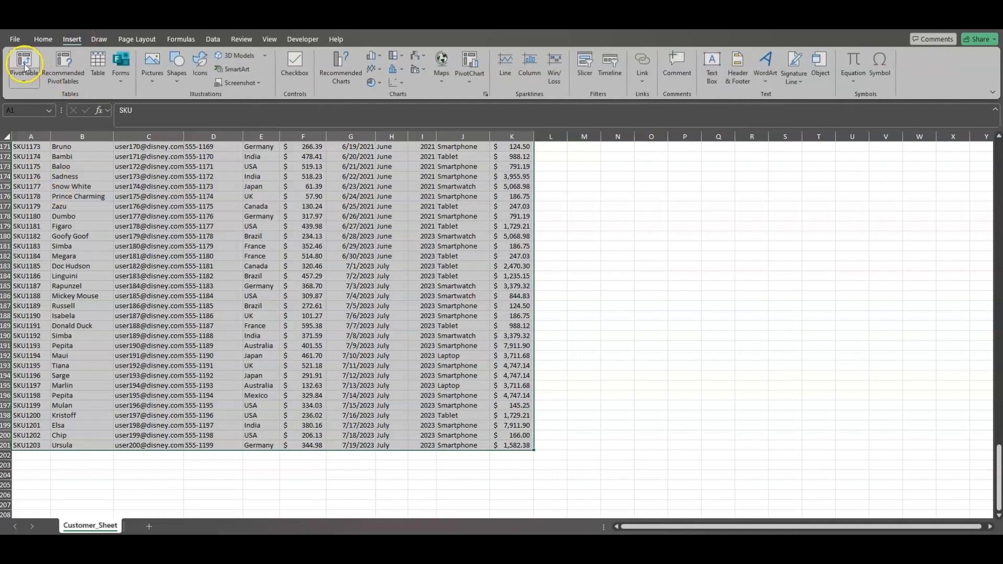
drag(746, 337, 354, 228)
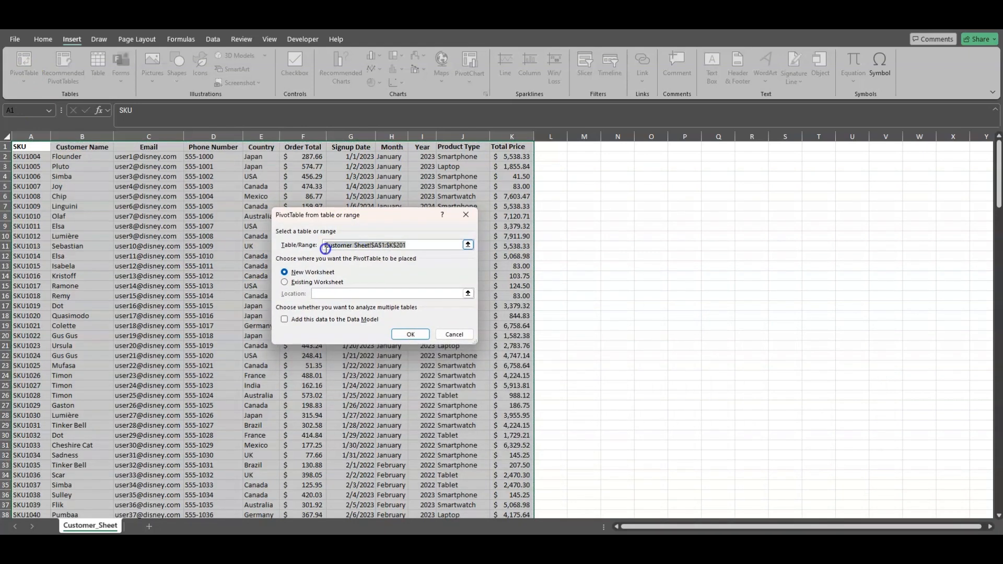
click(292, 272)
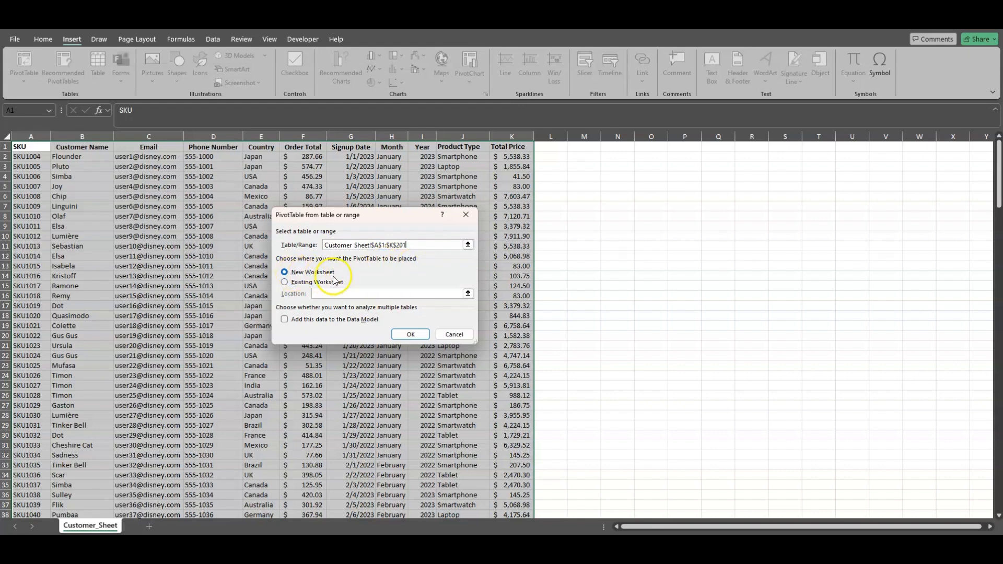
click(410, 334)
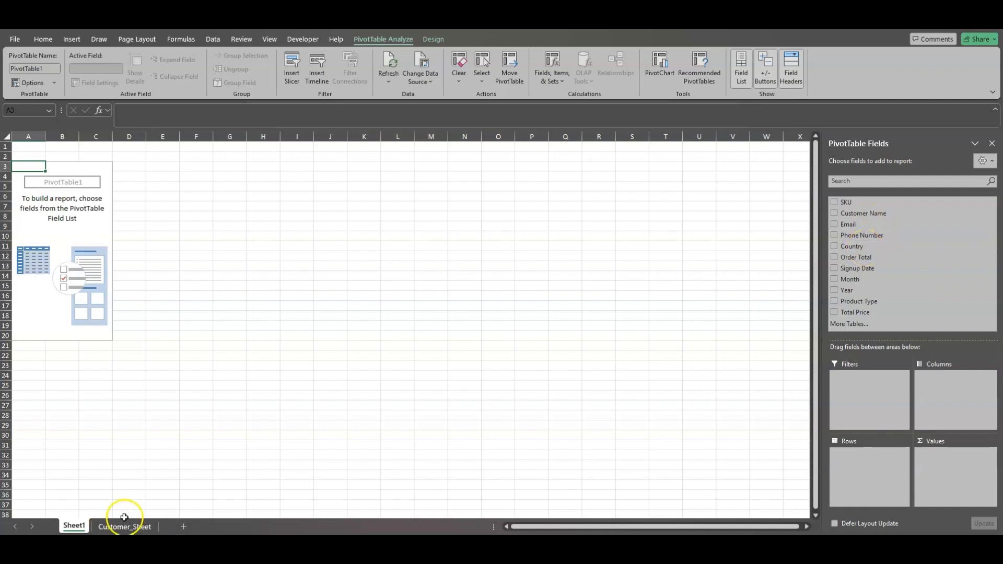
Compare the header row A1:K1 on Customer_Sheet with the PivotTable field list on Sheet1
click(127, 528)
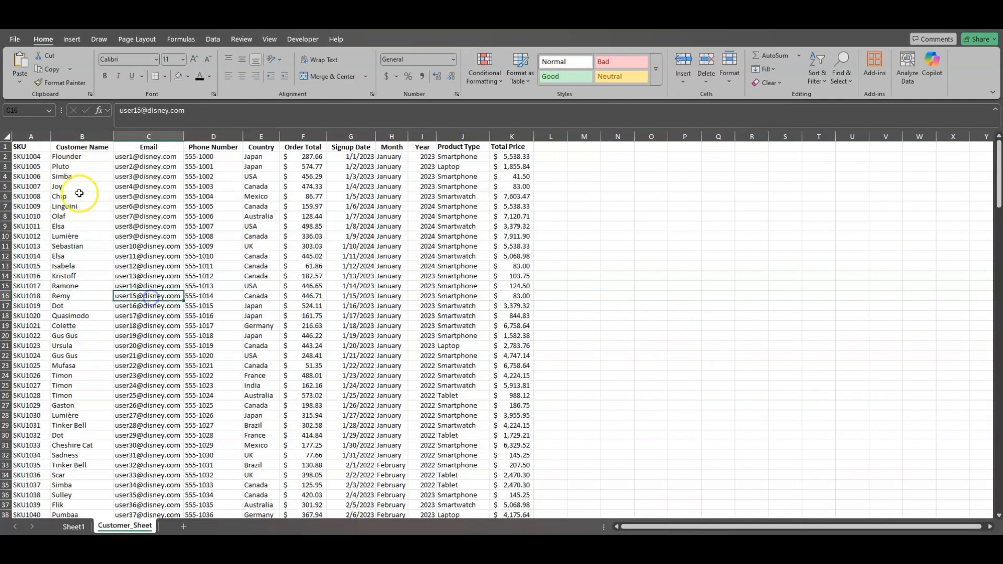
click(36, 148)
drag(36, 149, 531, 137)
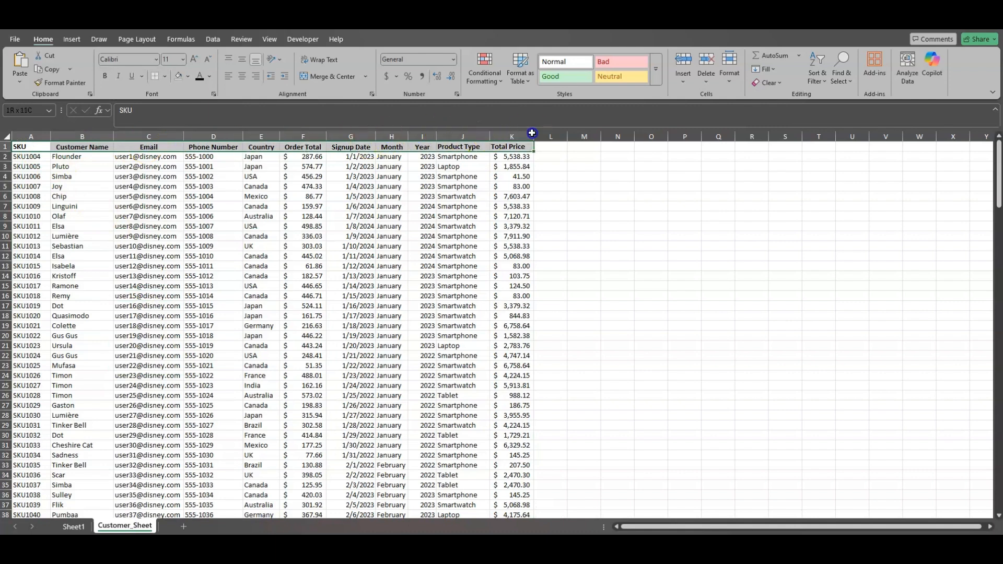
click(71, 528)
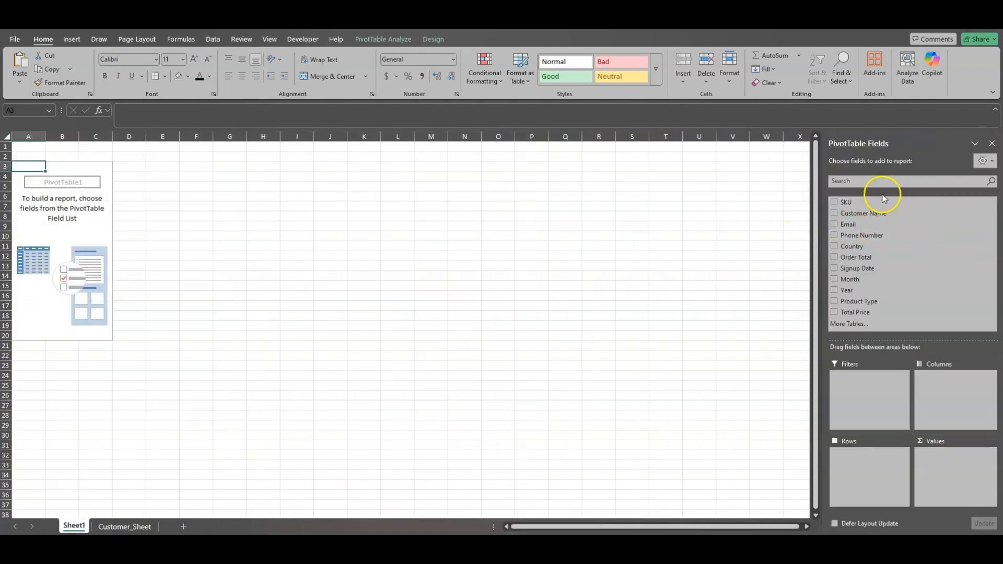
Search the PivotTable field list for "year" and add the Year field to both Values and Rows
click(835, 180)
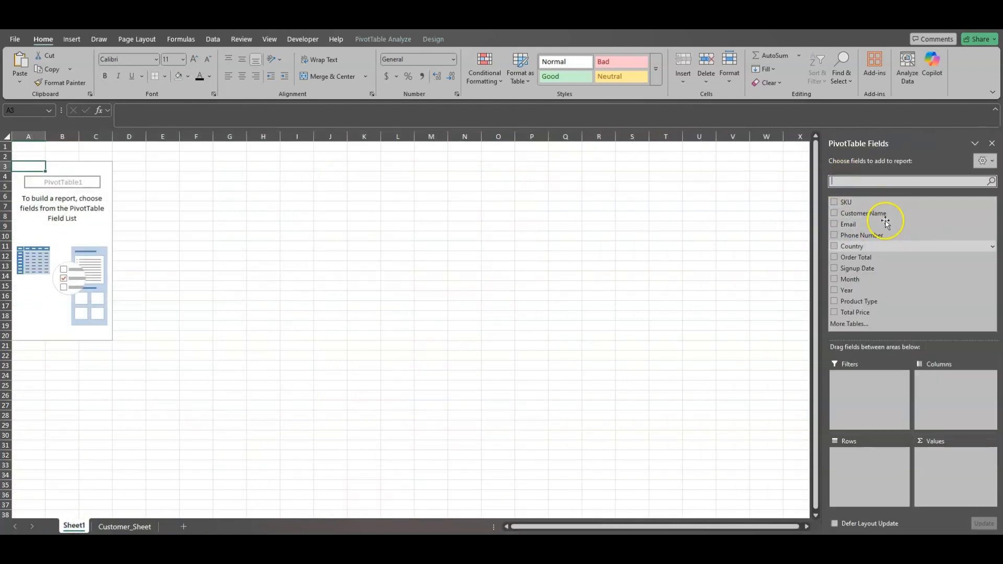
text(year)
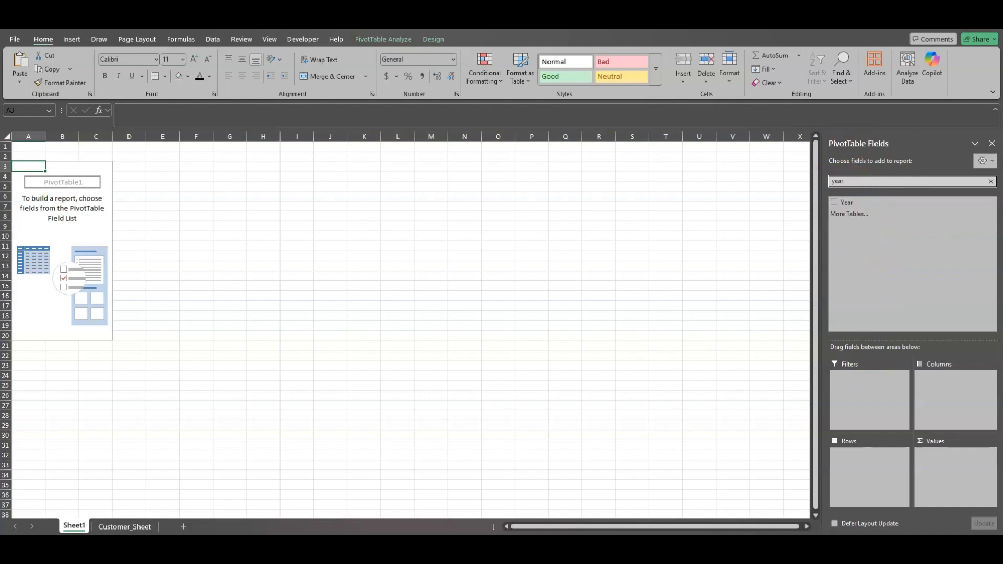
click(834, 203)
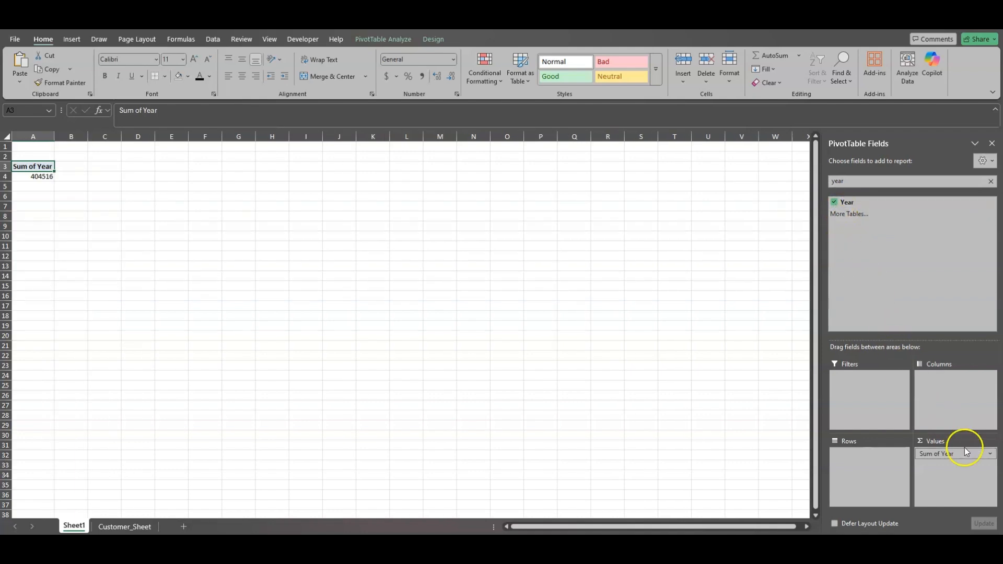
drag(961, 458, 852, 214)
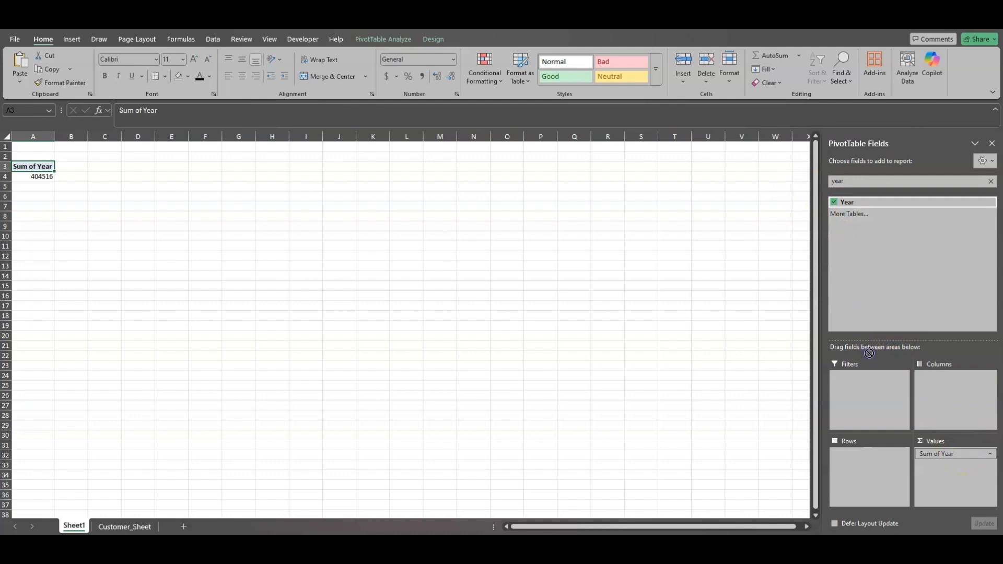
drag(868, 463, 867, 463)
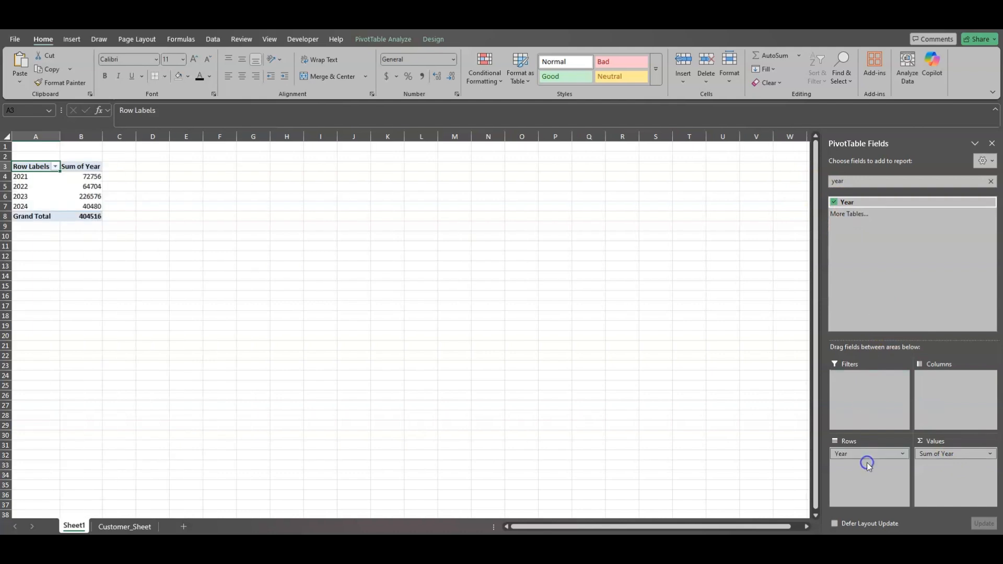
Clear the field search and remove Year from both the Rows and Values areas
click(857, 182)
click(990, 182)
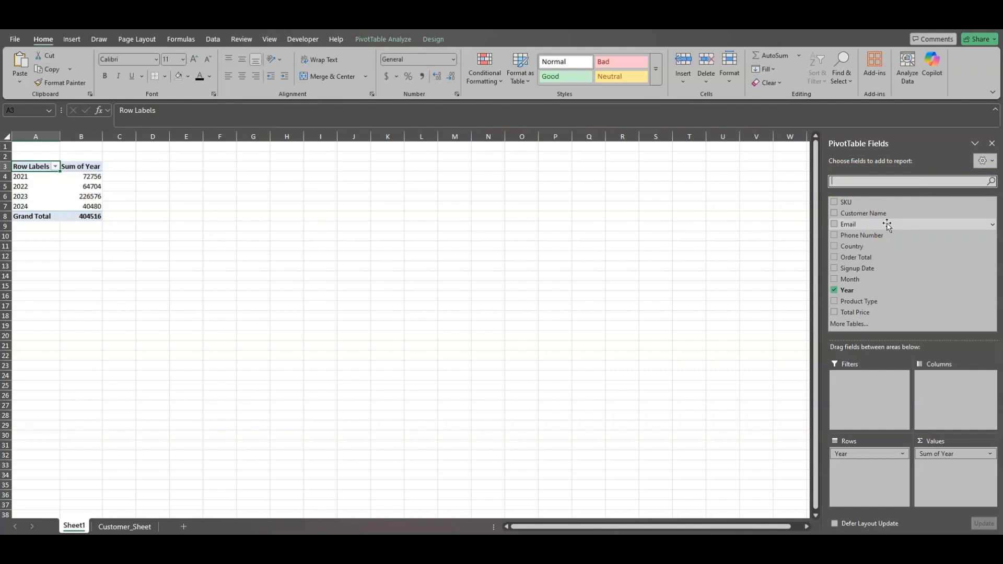
click(842, 181)
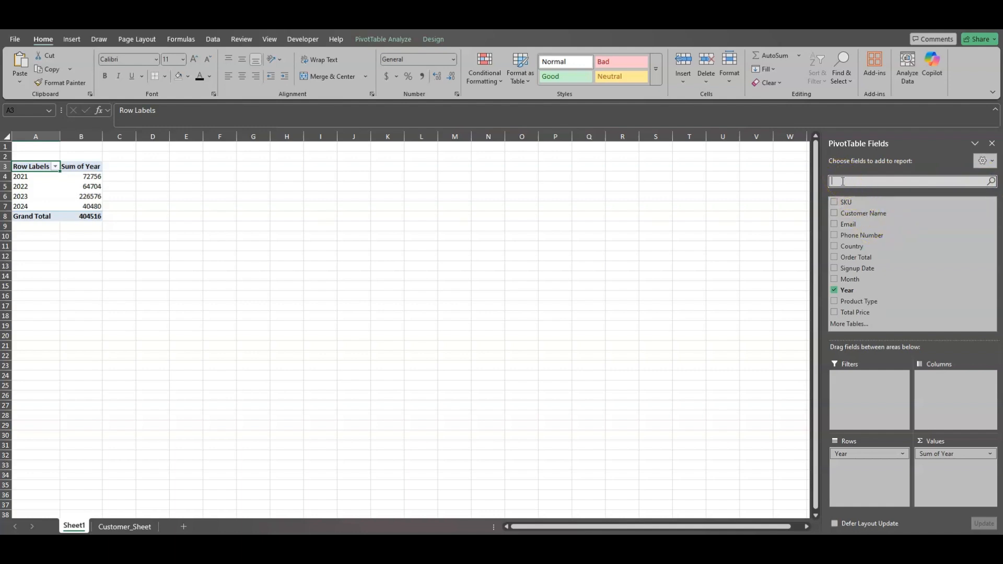
click(856, 180)
drag(876, 455, 857, 290)
drag(952, 455, 885, 271)
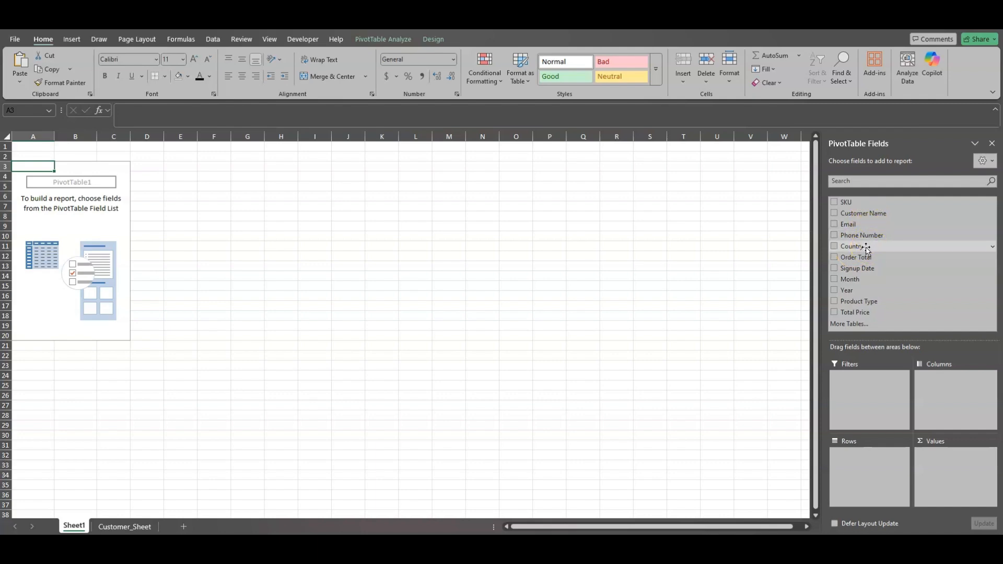
Build the PivotTable with Country in Rows, a count of Country in Values, and Year in Columns
drag(867, 246, 875, 434)
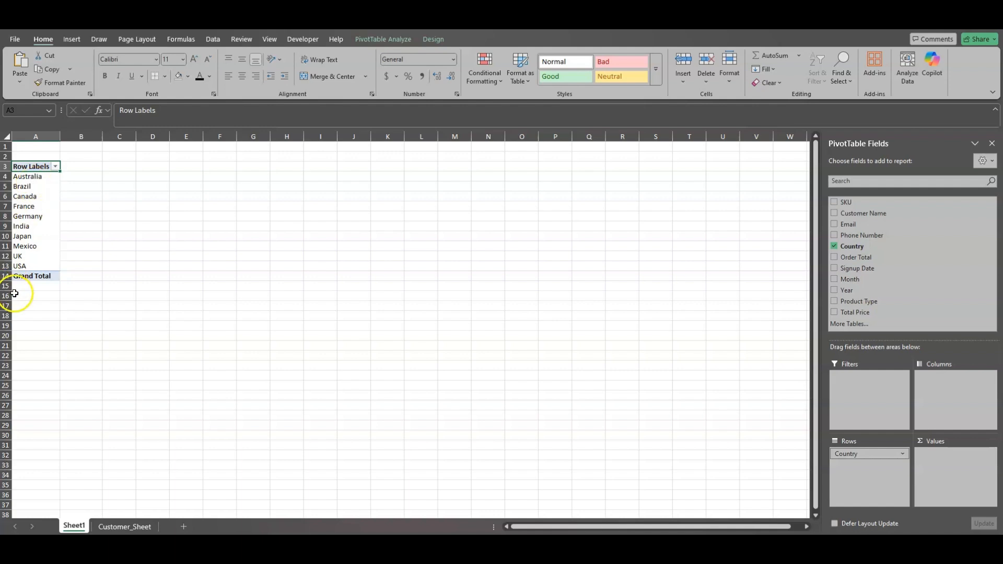
drag(865, 248, 950, 465)
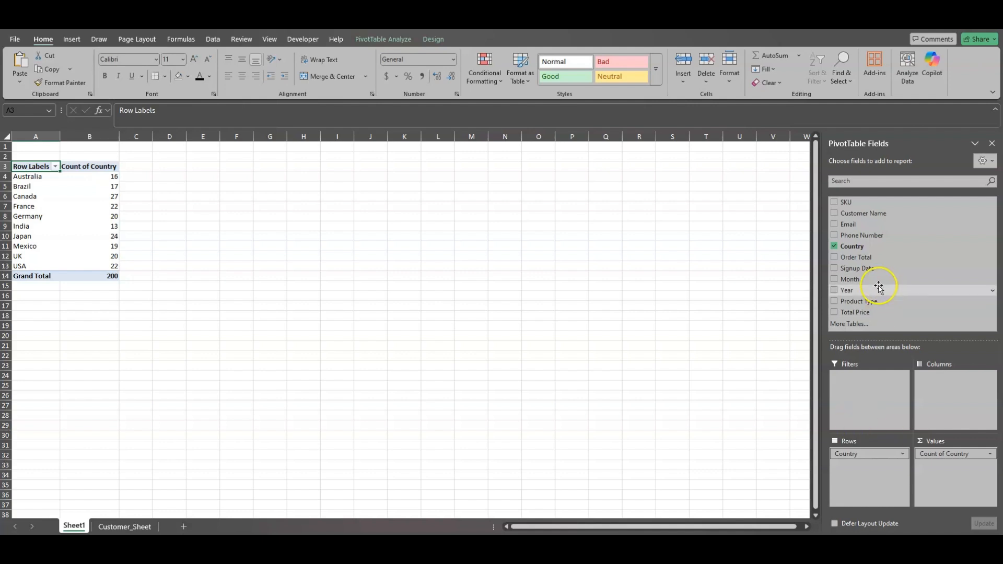
drag(878, 290, 945, 388)
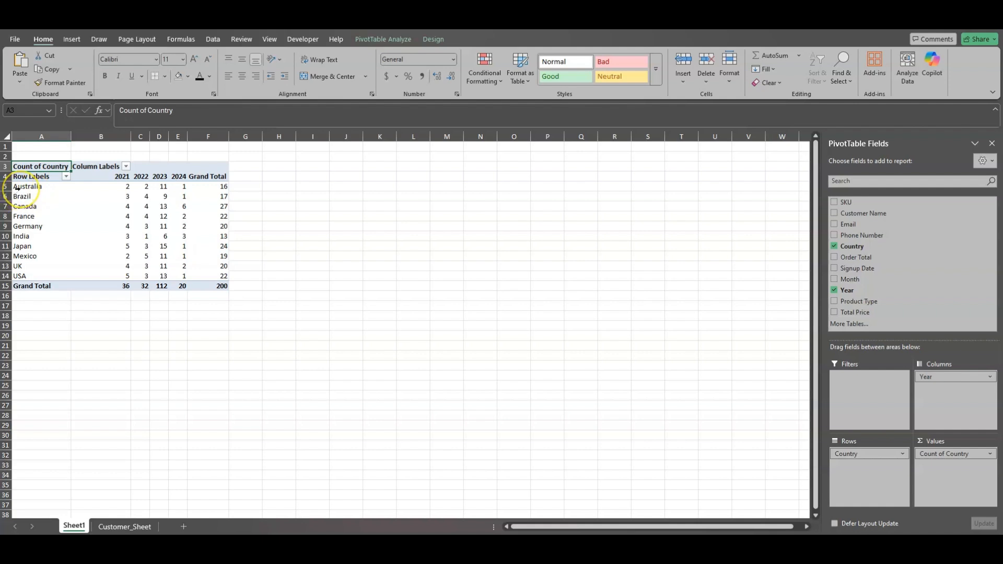
Examine Australia's count for each year from 2021 to 2024 and its grand total in the PivotTable
click(125, 187)
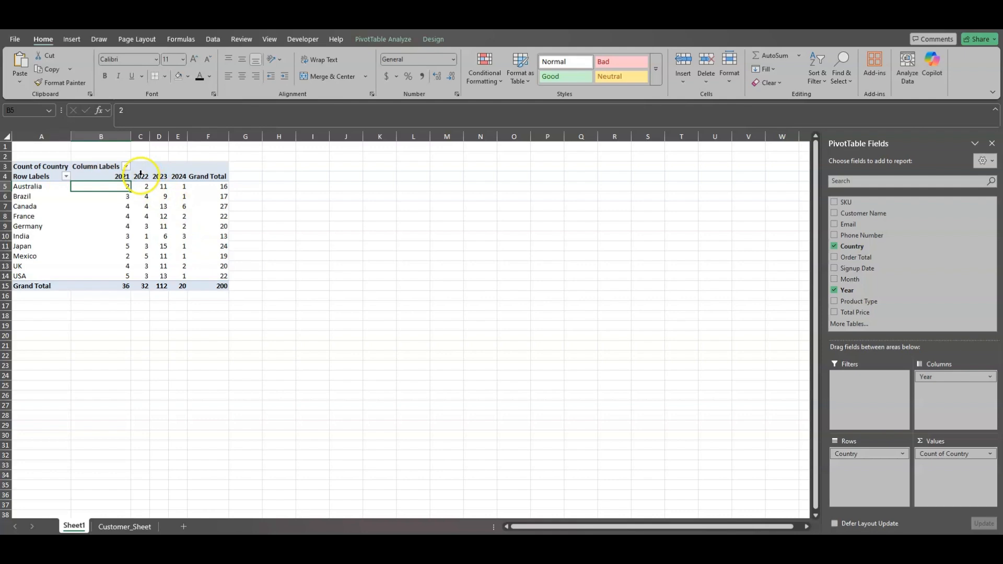
click(146, 186)
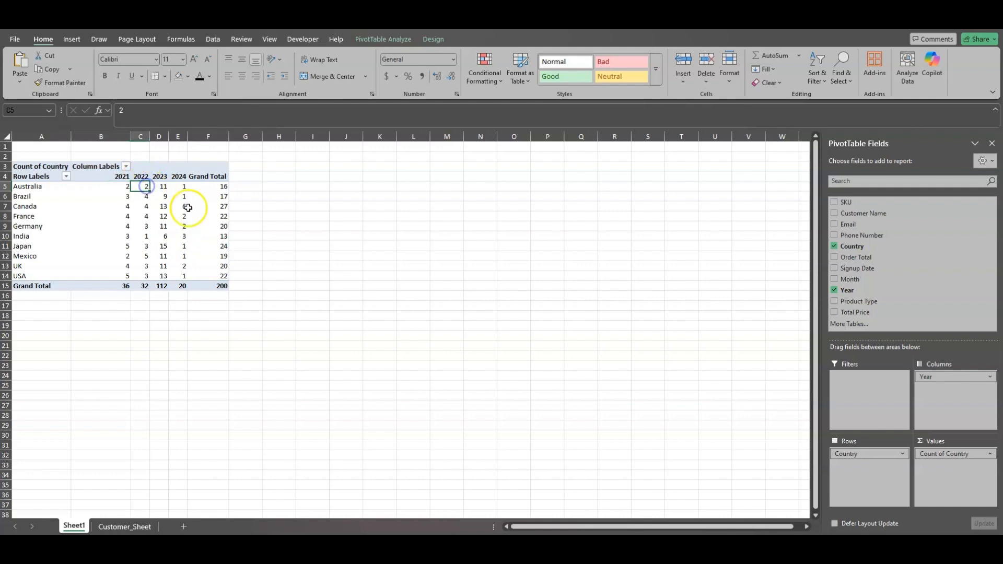
click(165, 186)
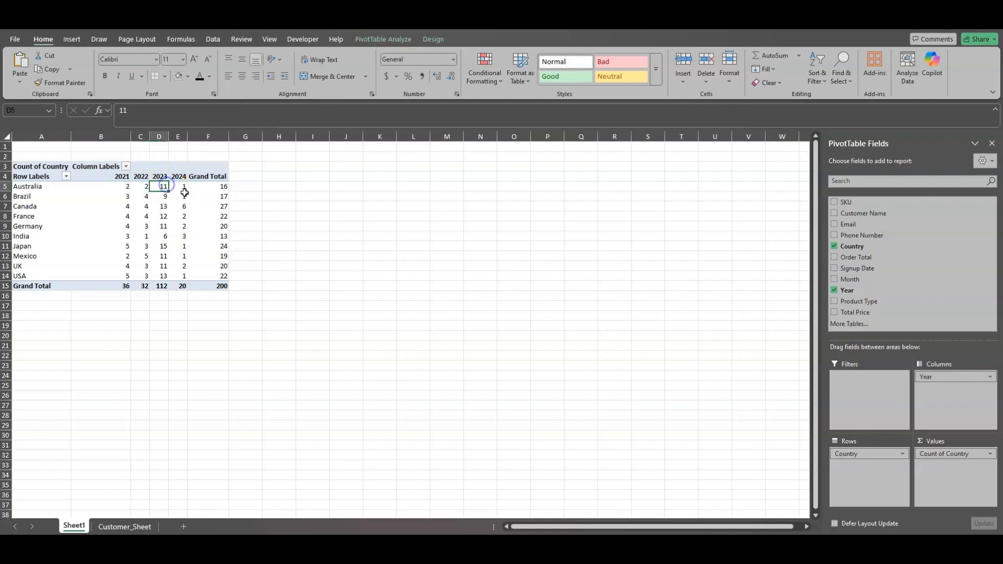
click(184, 188)
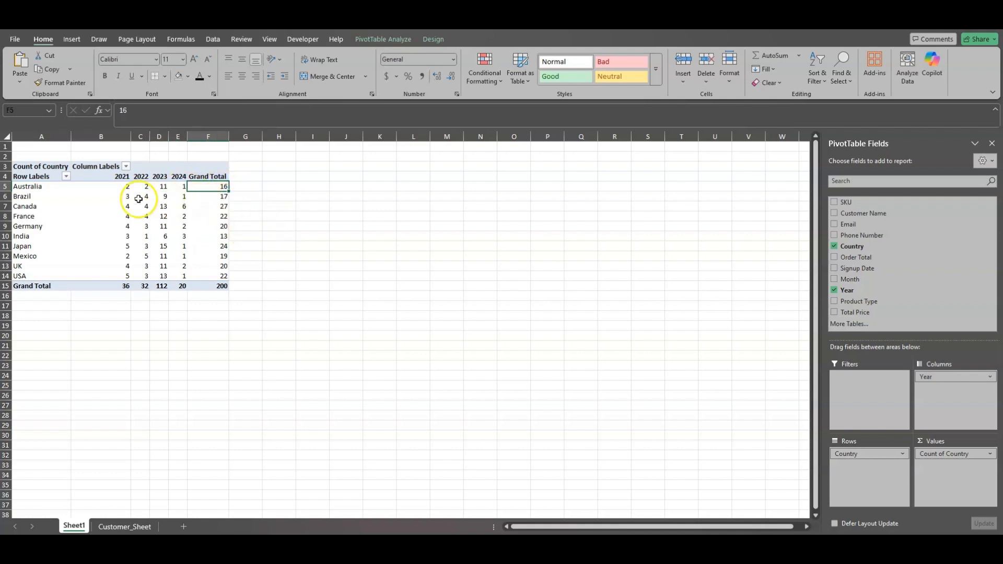
key(Home)
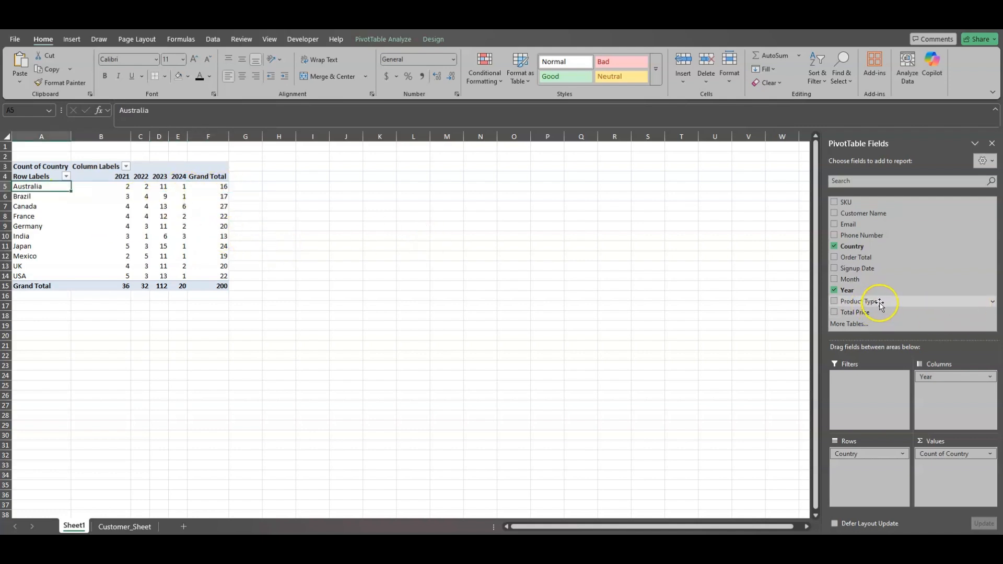
Add Product Type to the PivotTable's Filters area and filter the report to Laptop
drag(880, 302, 881, 320)
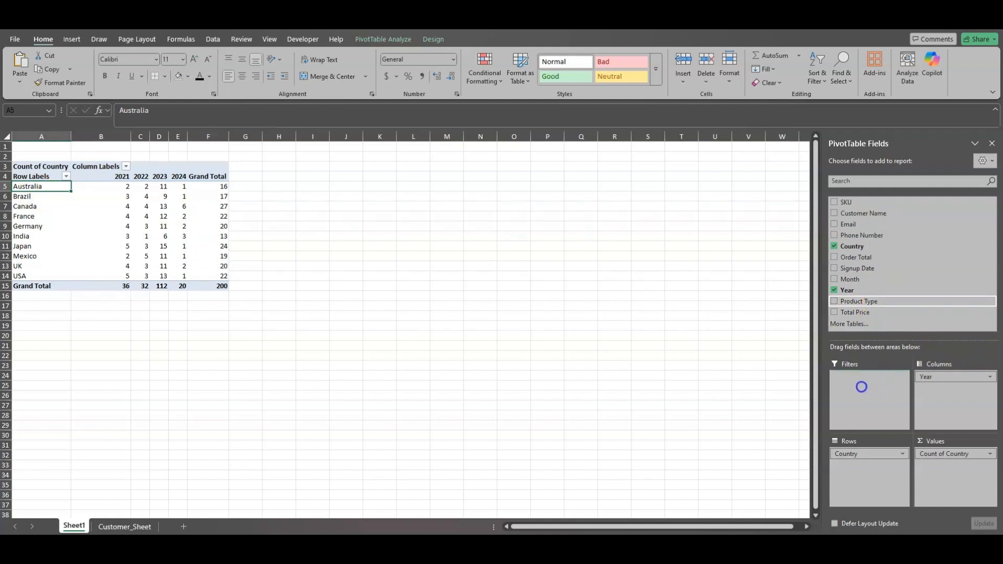
drag(861, 387, 862, 390)
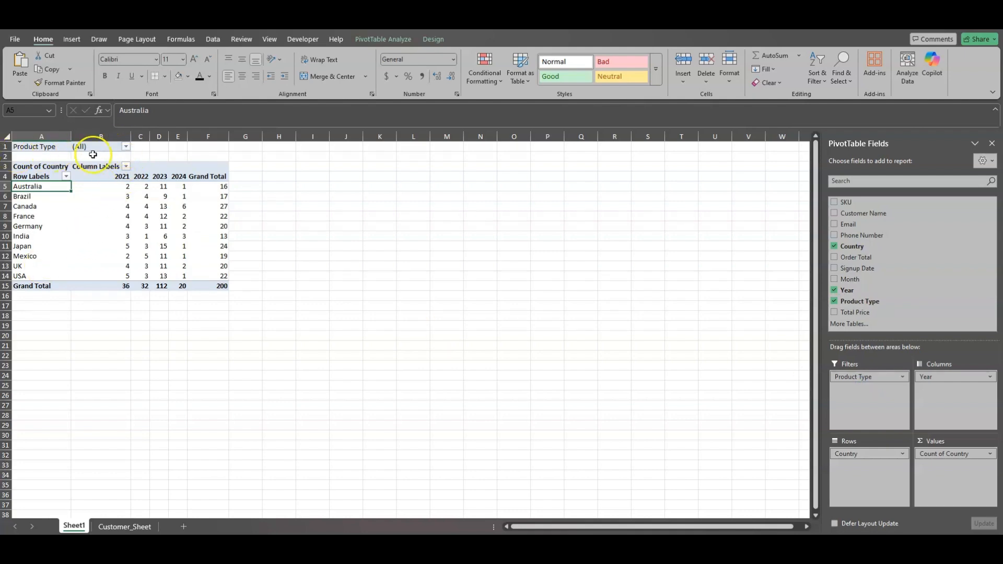
click(126, 146)
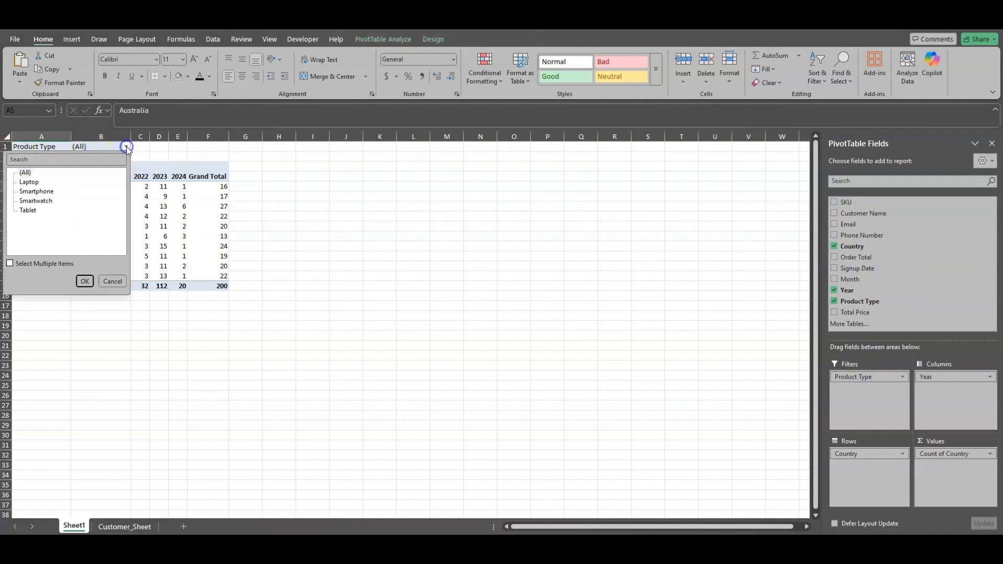
click(31, 182)
click(88, 285)
Examine the 2023 laptop counts for Australia and Canada in the filtered PivotTable
click(14, 188)
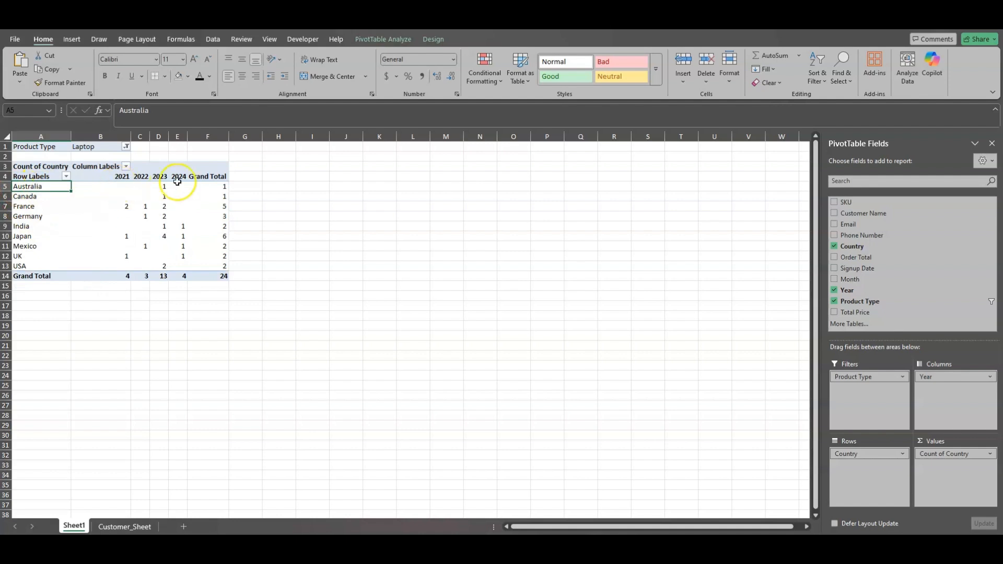
mouse_move(177, 181)
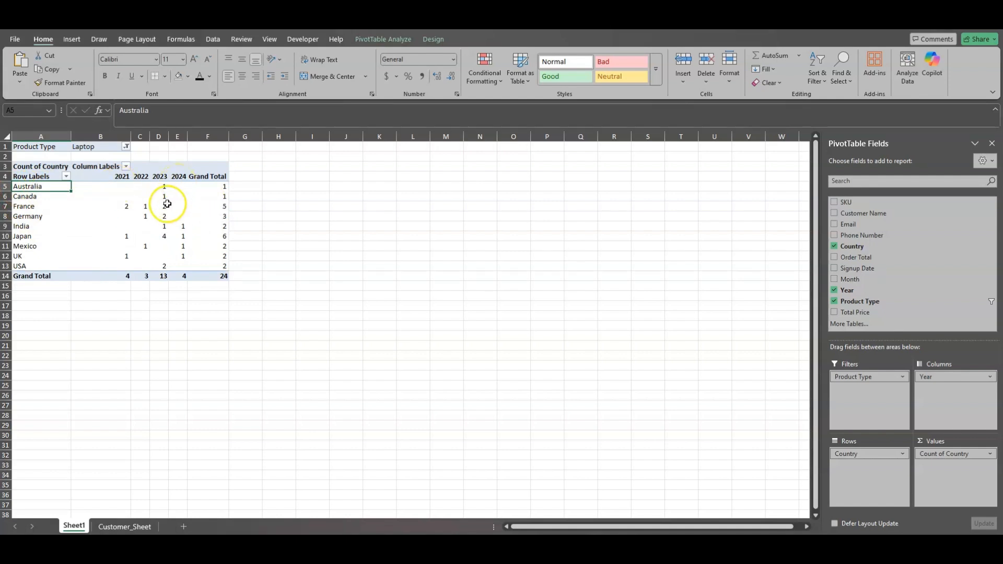
click(162, 187)
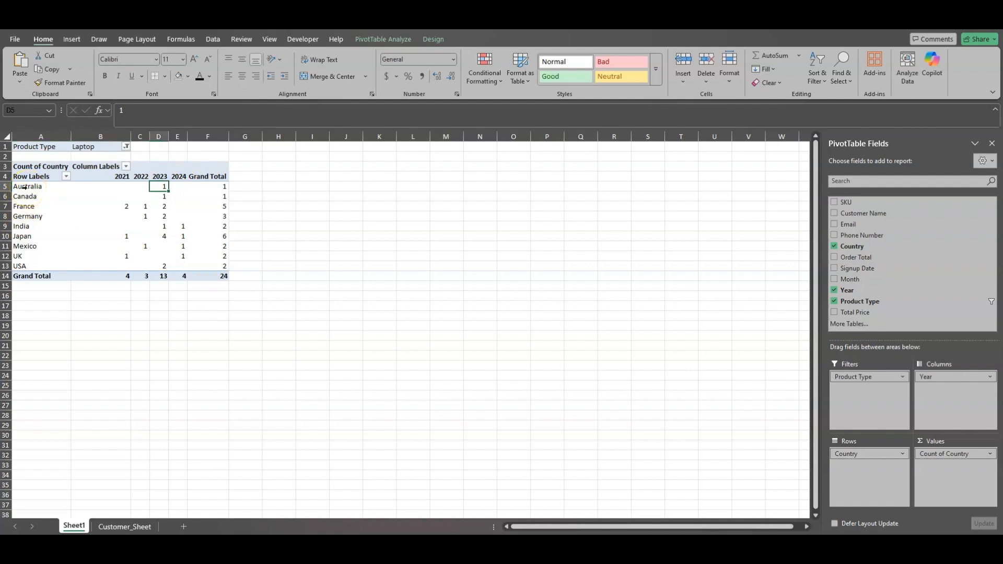
click(164, 196)
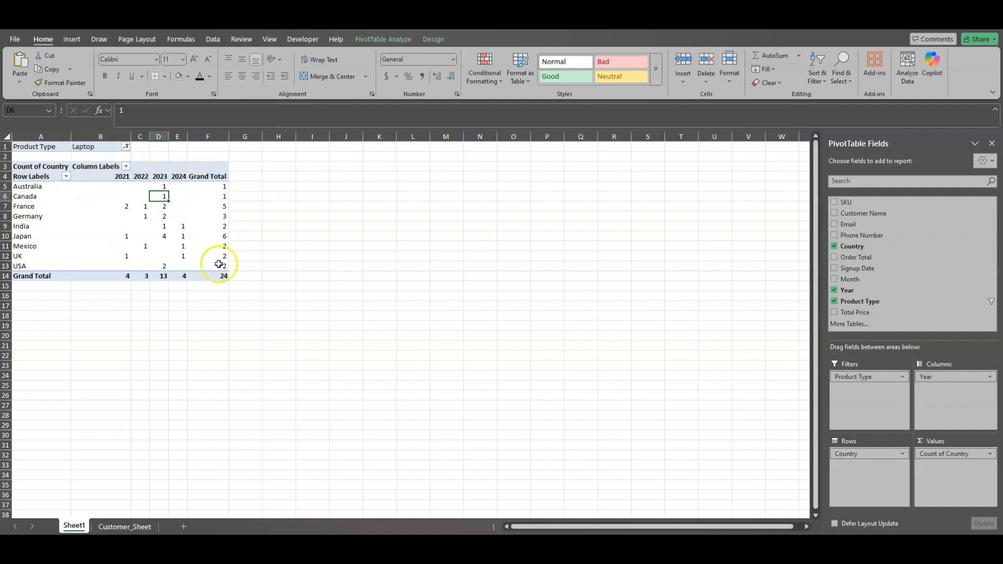
Change the Product Type report filter to Smartwatch
click(126, 147)
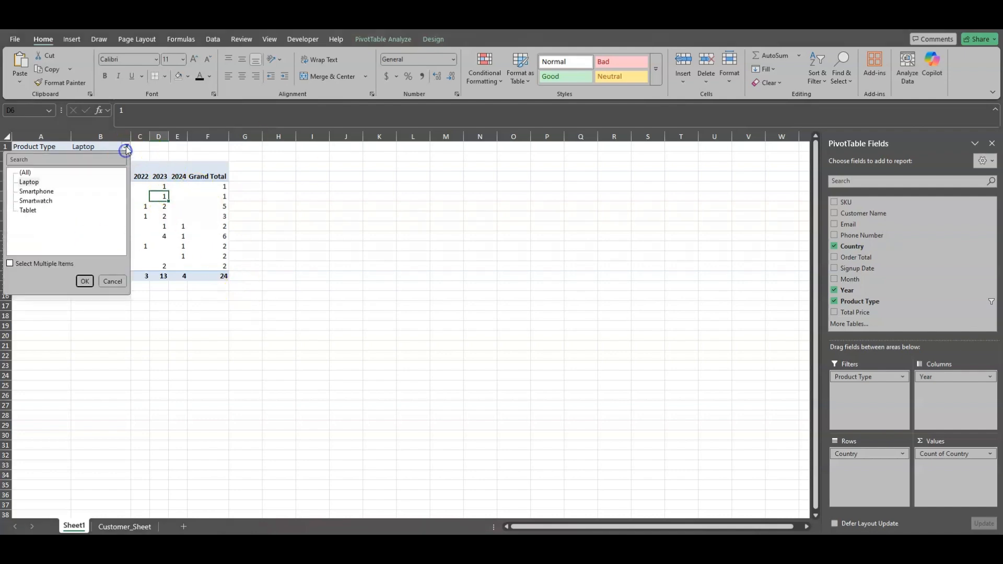
click(57, 200)
click(85, 281)
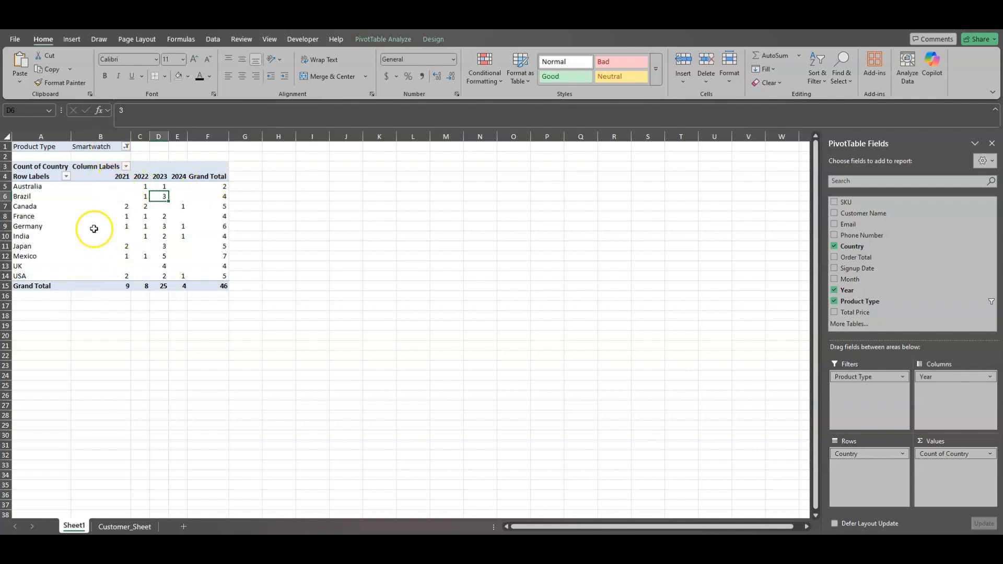
Remove Product Type from the PivotTable's filters and move Year from Columns to Filters
drag(880, 378, 879, 306)
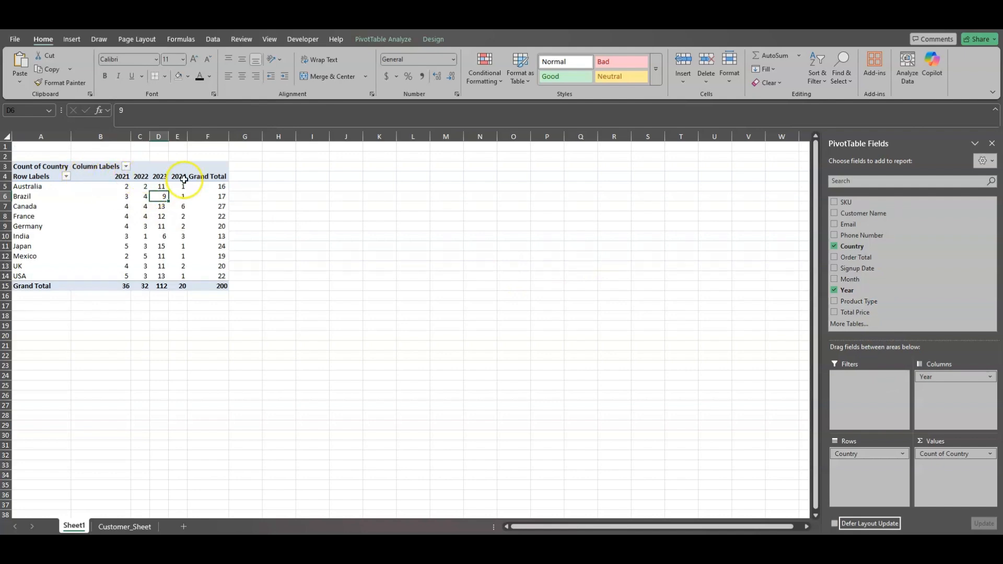
drag(956, 375, 865, 386)
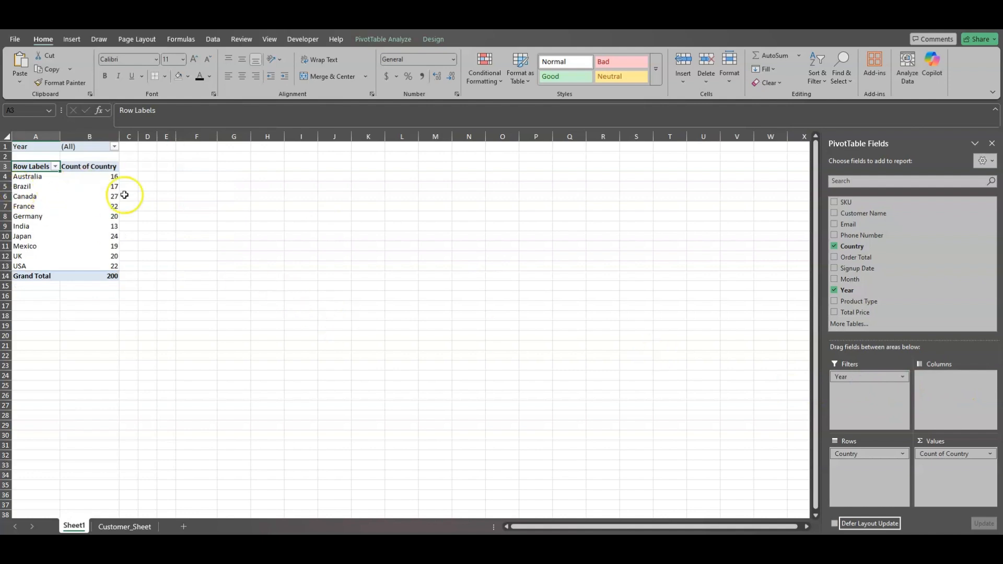
Replace Count of Country with Total Price in the PivotTable's Values and add Month to Columns
drag(940, 454, 915, 443)
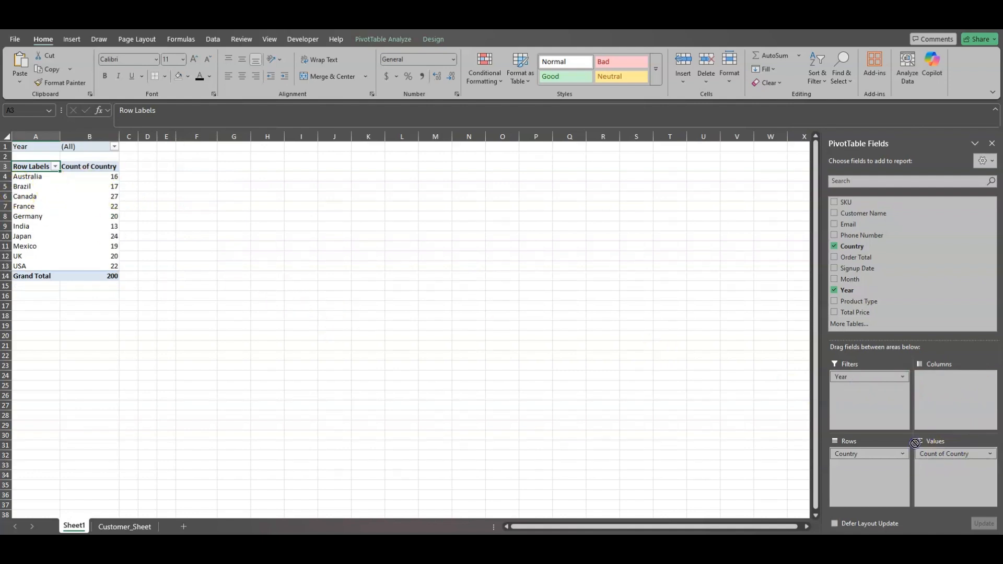
drag(892, 293, 891, 291)
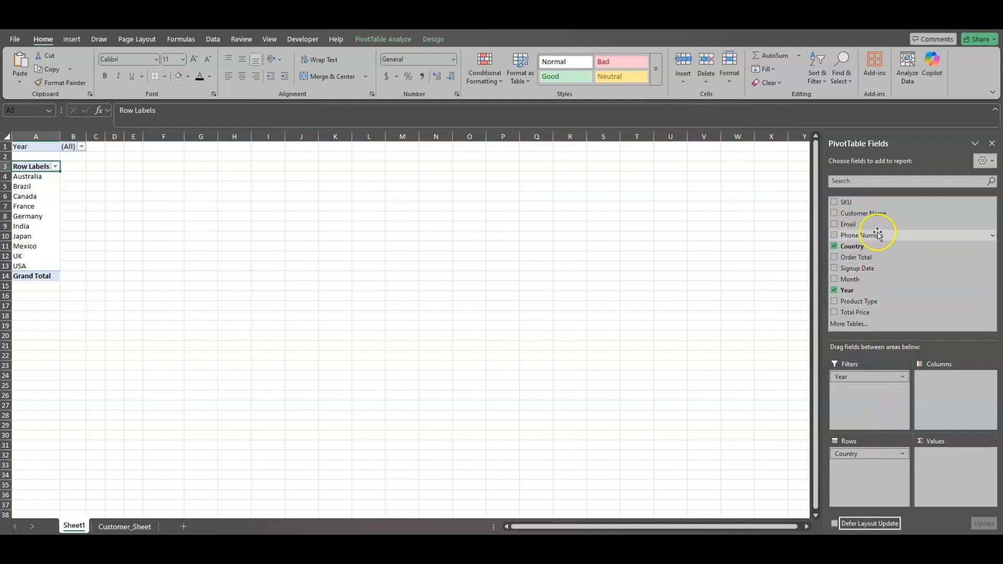
drag(877, 279, 913, 358)
drag(937, 393, 938, 392)
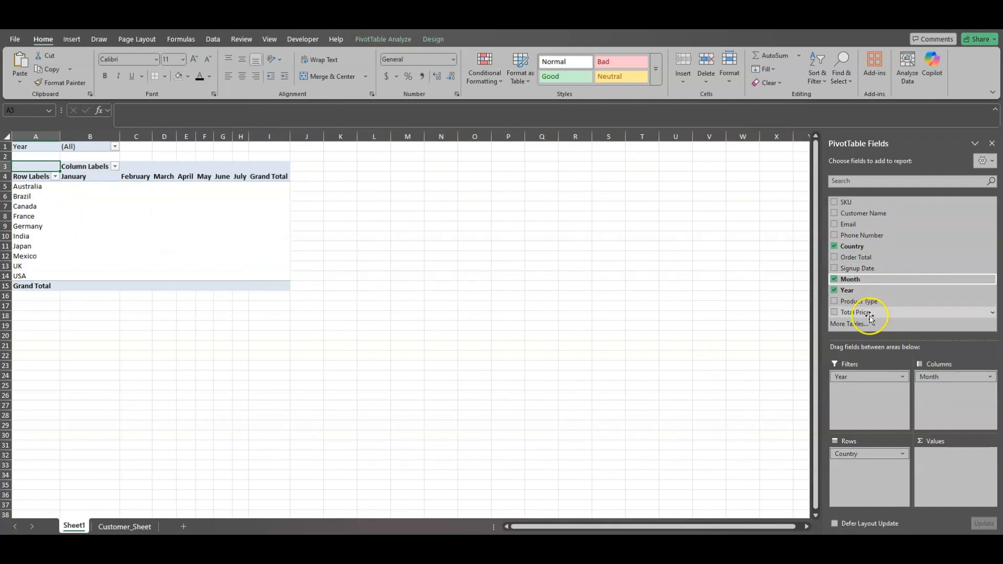
drag(867, 316, 946, 459)
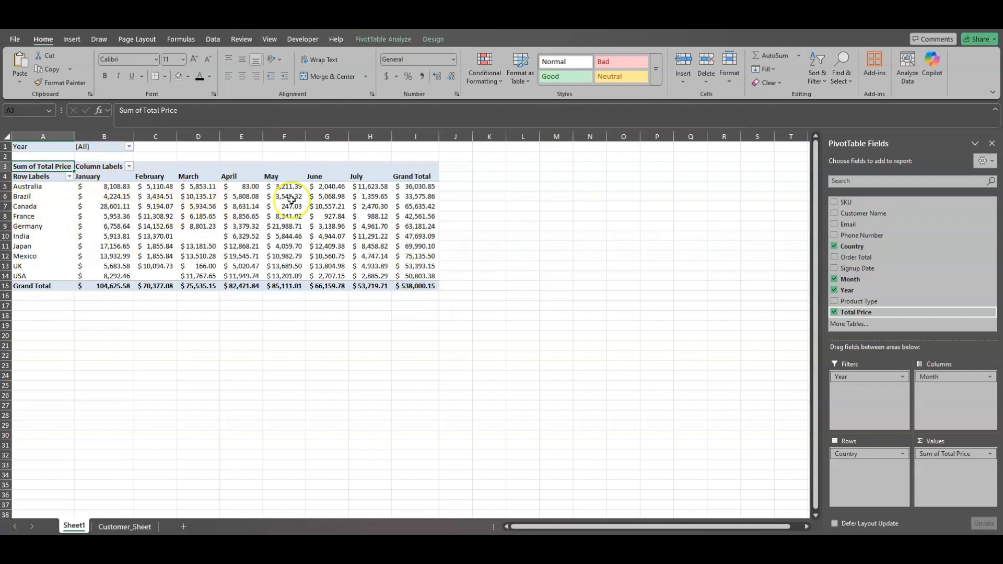
Filter the PivotTable report to the year 2021
mouse_move(354, 196)
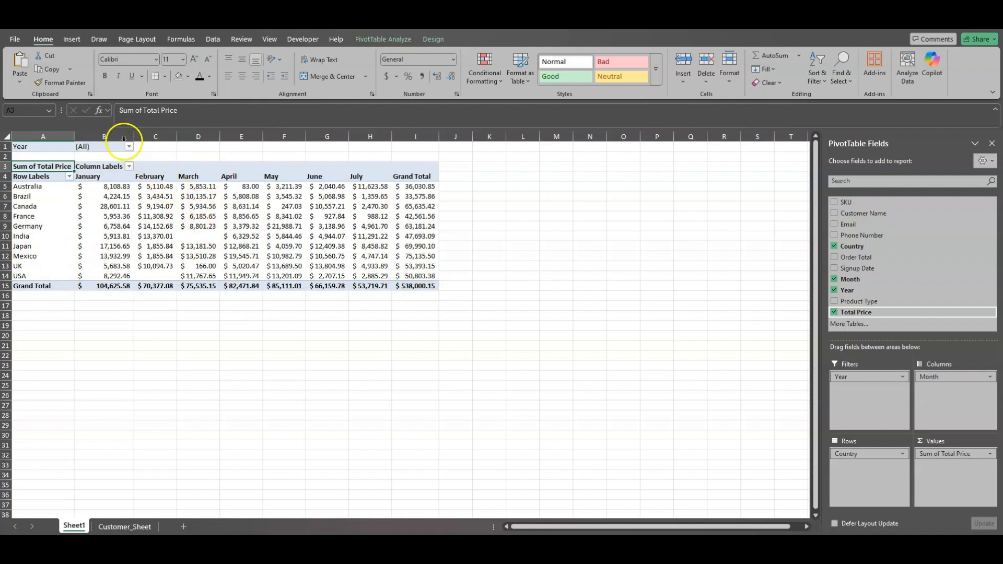
click(128, 146)
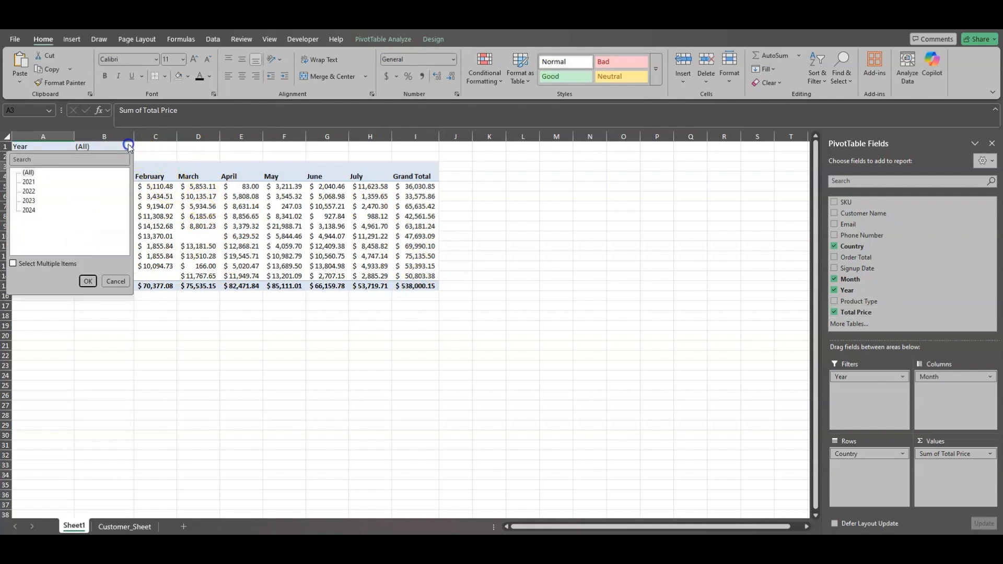
click(29, 181)
click(89, 285)
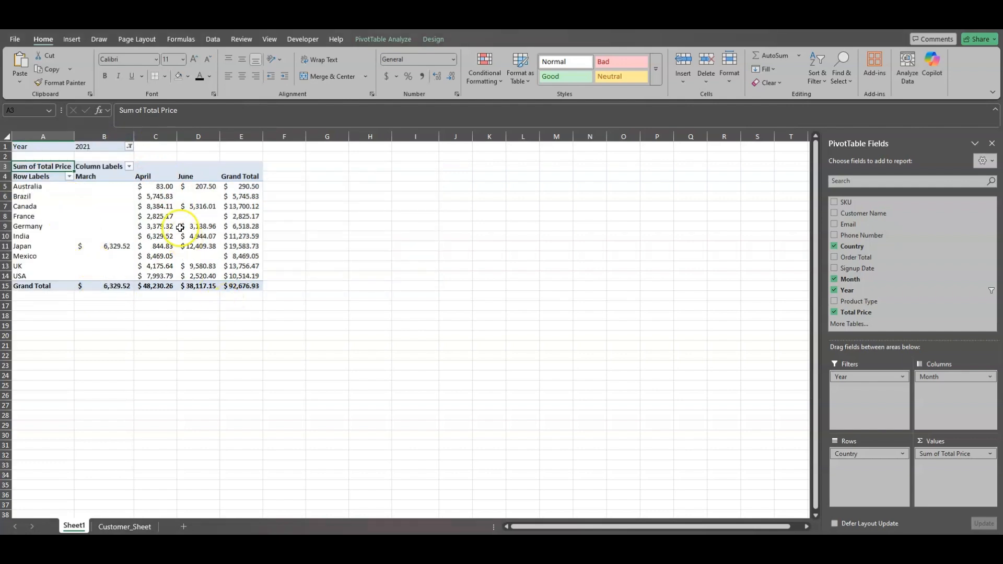
Examine the 2021 grand totals for March, April, June and all months combined
click(119, 167)
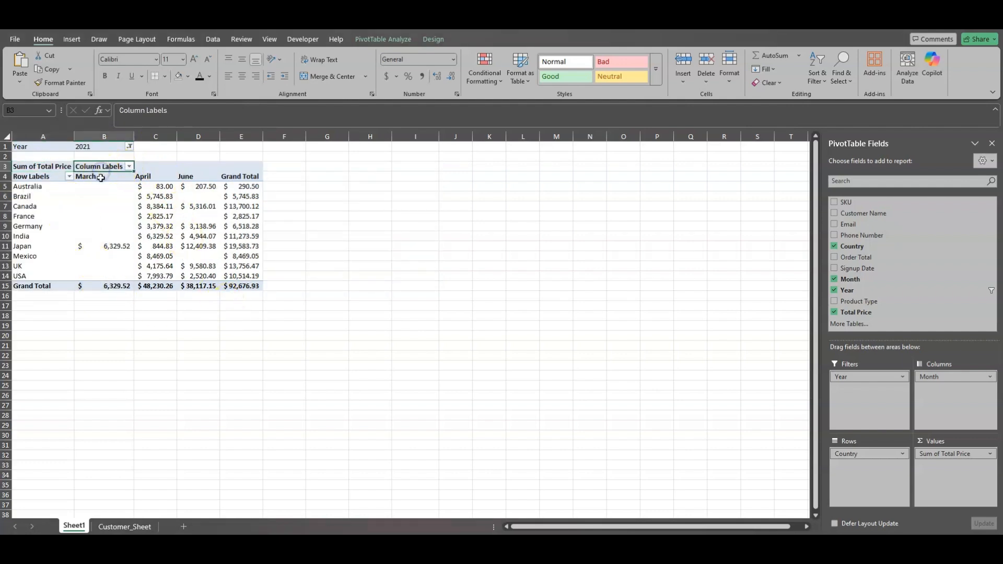
click(116, 289)
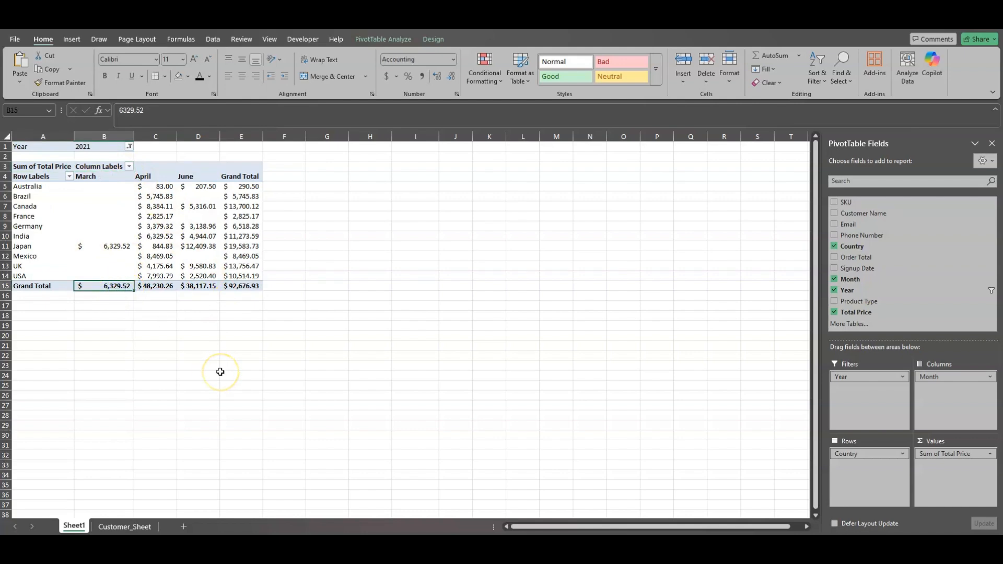
click(148, 286)
click(201, 286)
click(242, 286)
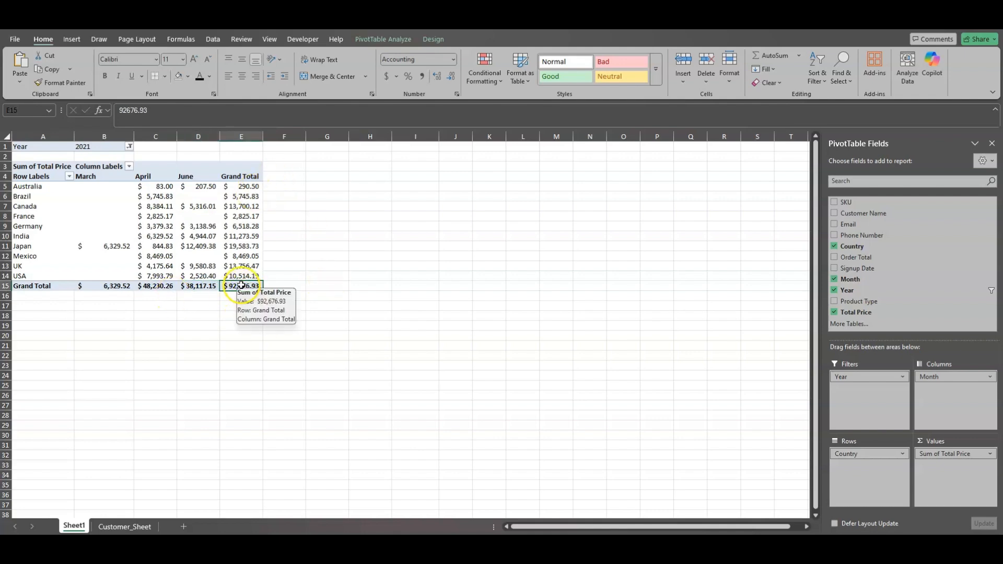
Rearrange the PivotTable so Year replaces Month in Columns and Product Type replaces Country in Rows
drag(899, 290, 897, 289)
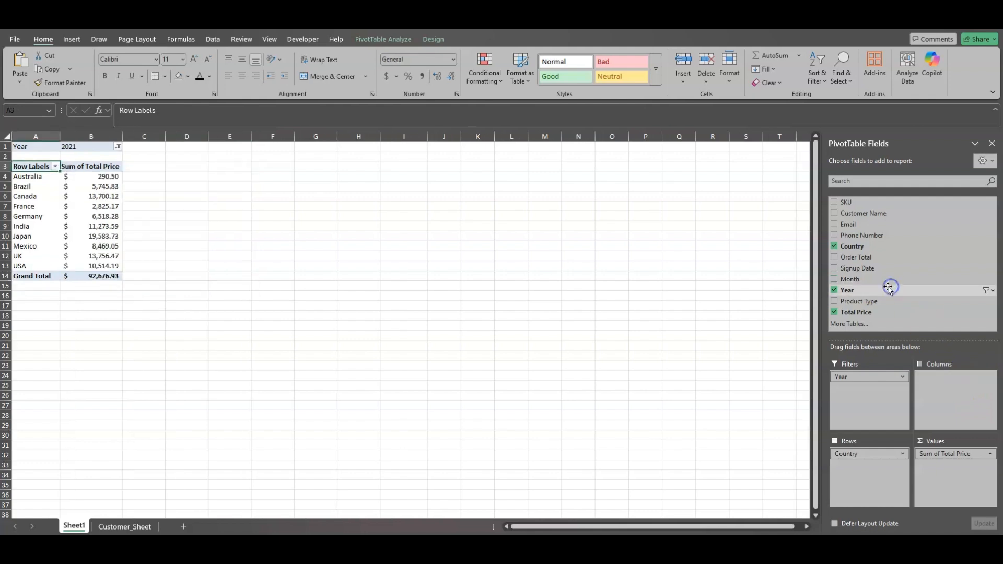
drag(874, 380, 951, 386)
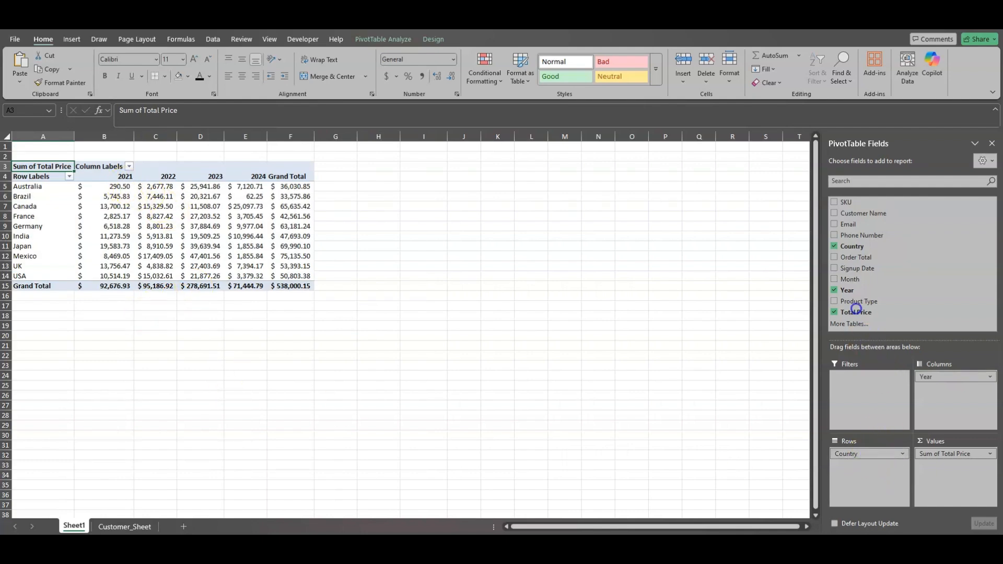
click(855, 252)
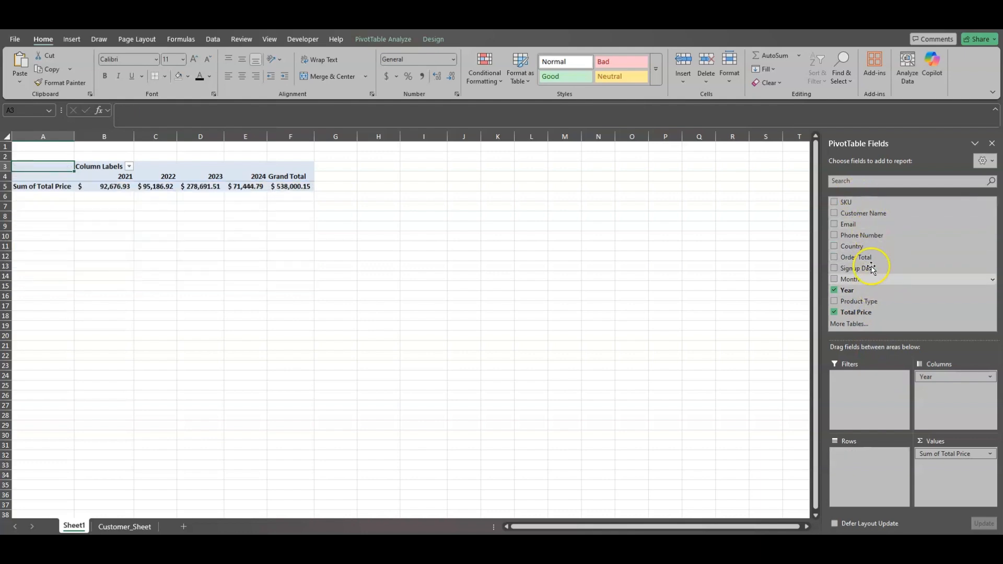
drag(868, 468, 870, 471)
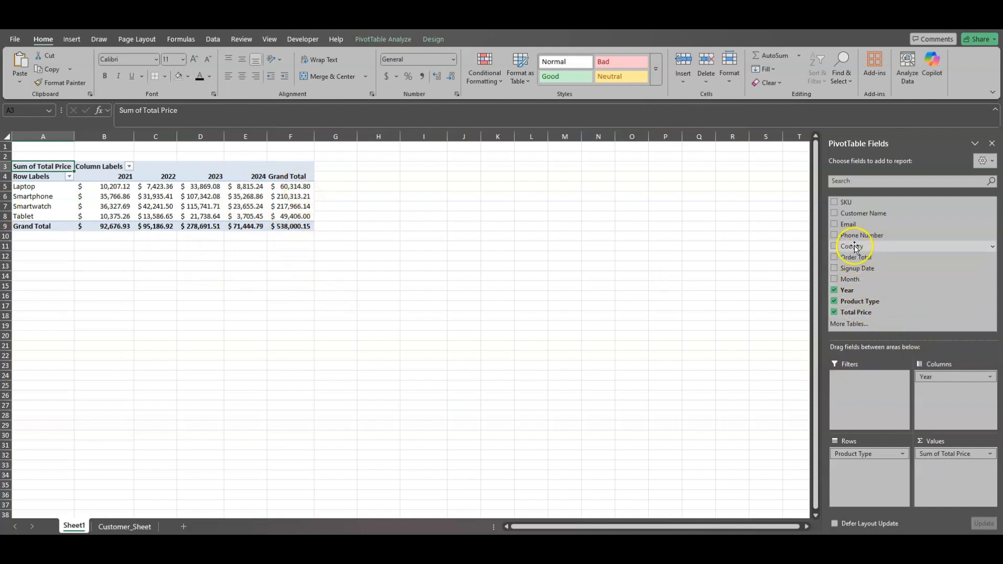
Add Country to the PivotTable's Filters area and filter the report to France
drag(856, 248, 862, 392)
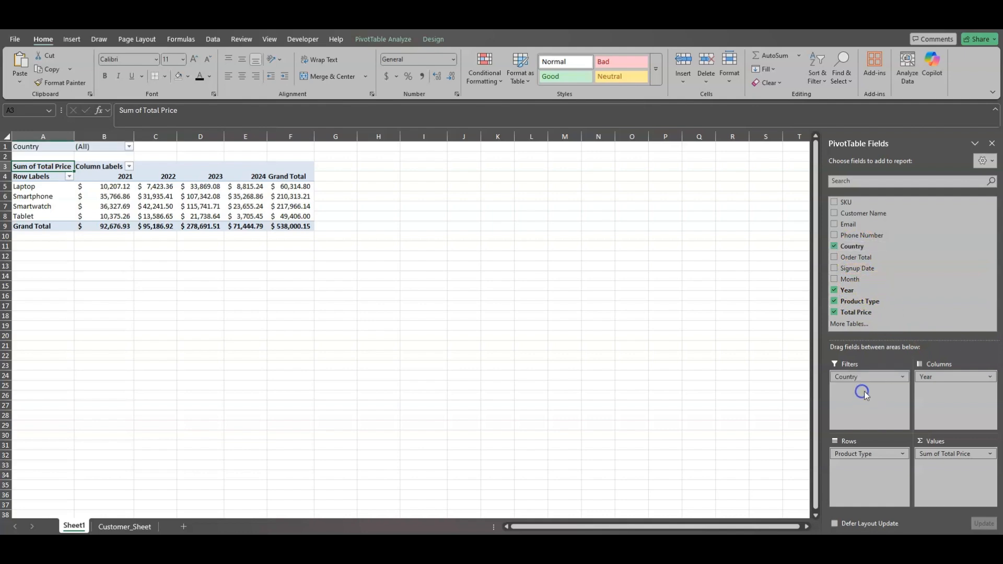
click(127, 148)
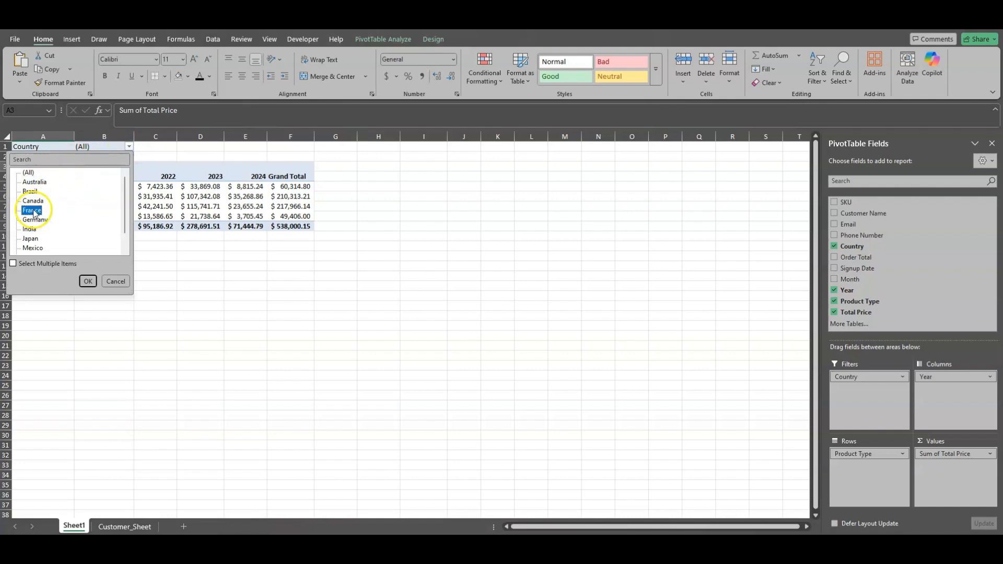
click(88, 281)
Change the Country report filter to Brazil
click(129, 148)
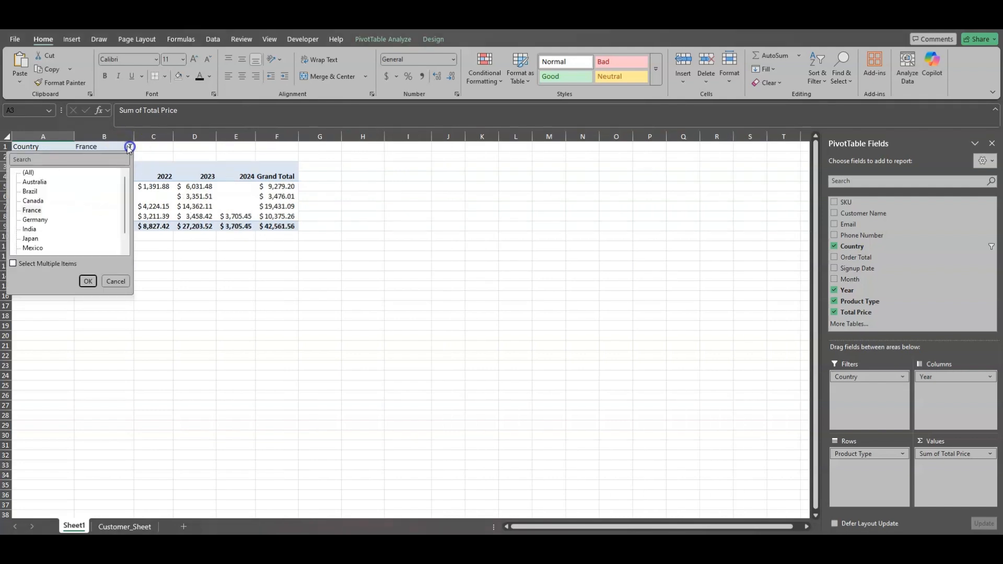
click(32, 192)
click(88, 281)
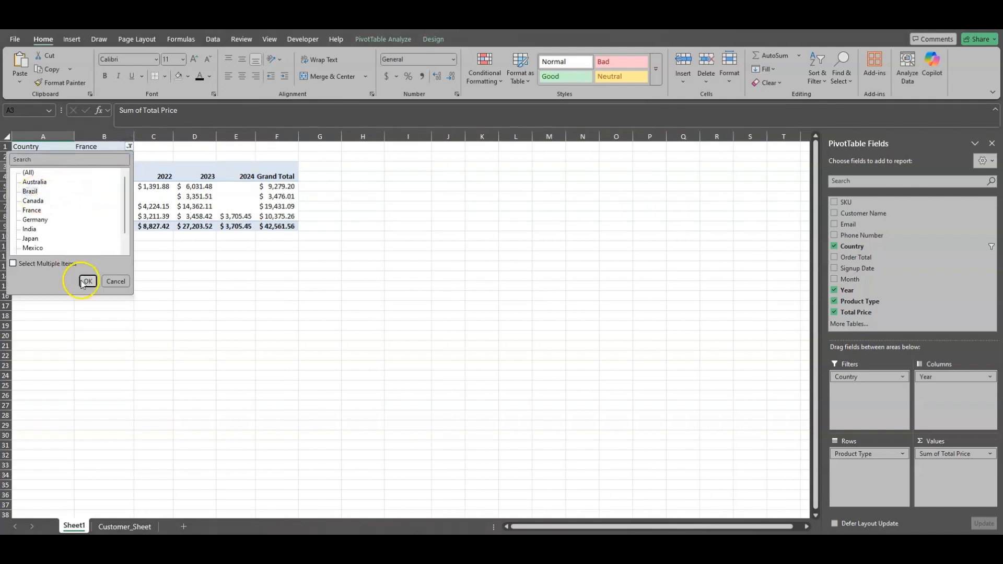
Allow multiple selections in the Country report filter and filter to Australia and Brazil
click(129, 147)
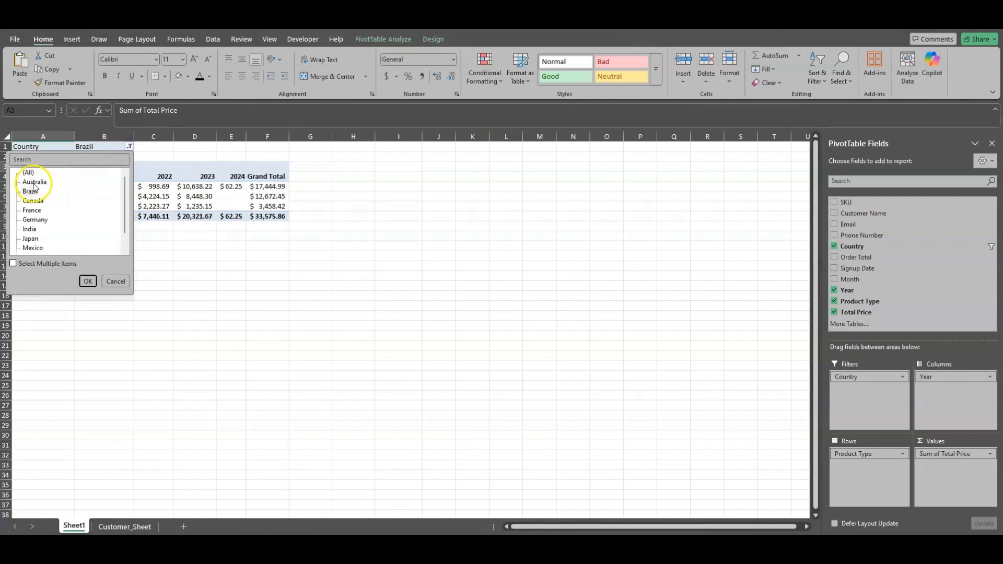
click(33, 183)
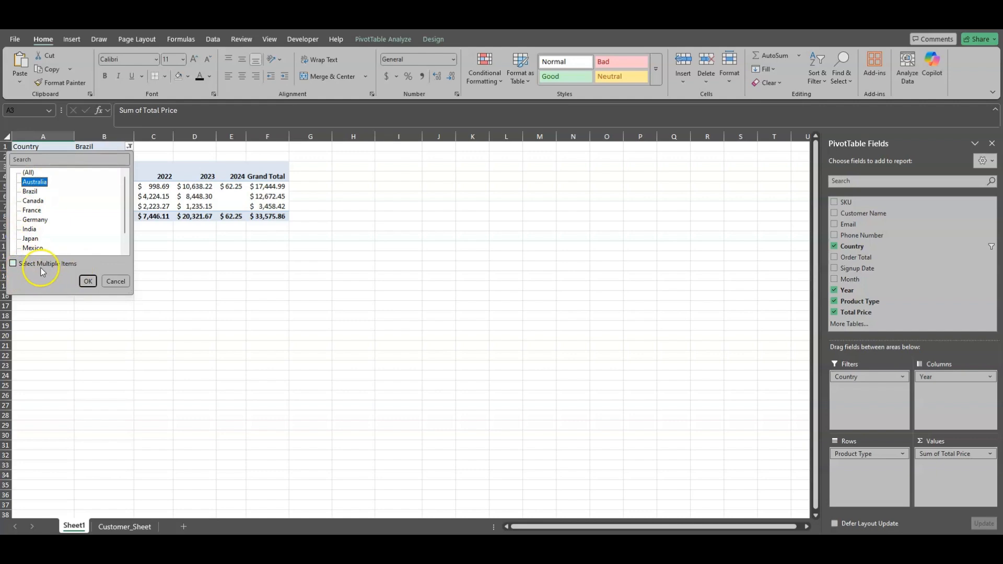
click(14, 263)
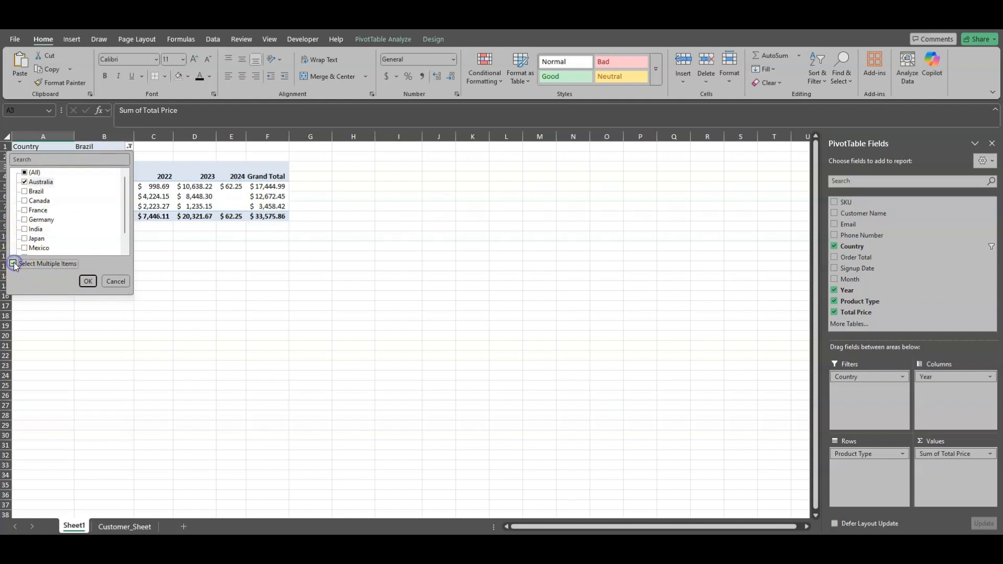
click(25, 192)
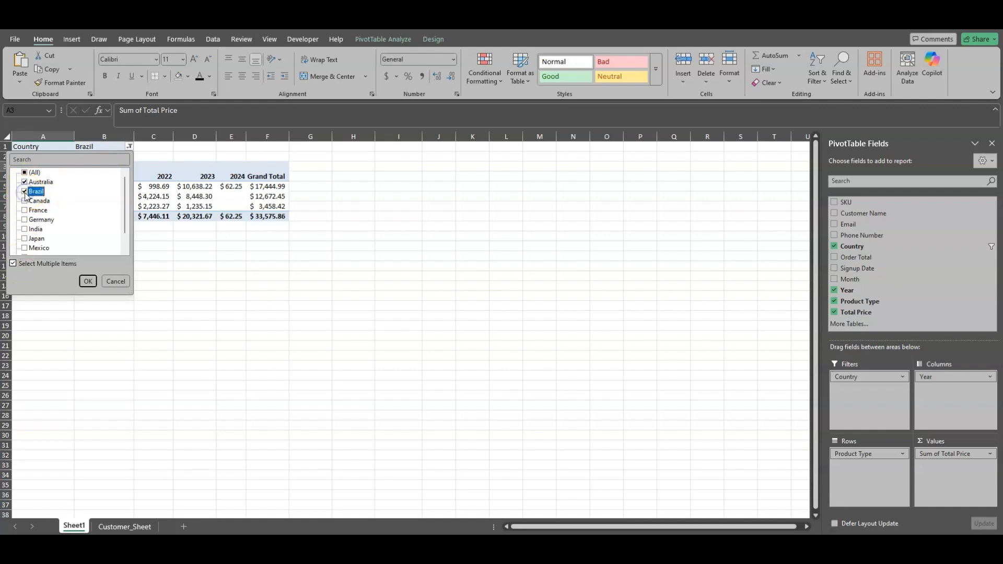
click(24, 181)
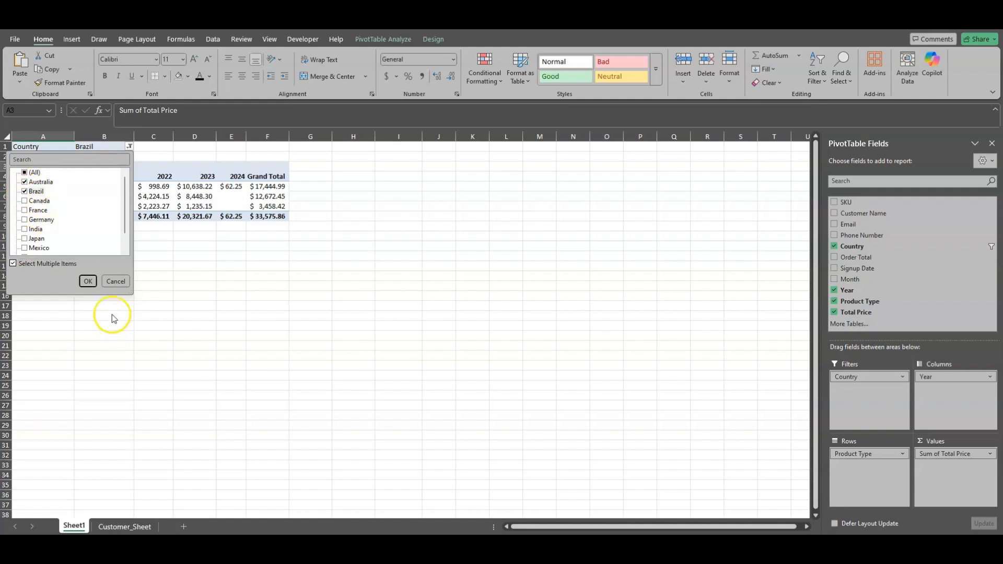
click(87, 281)
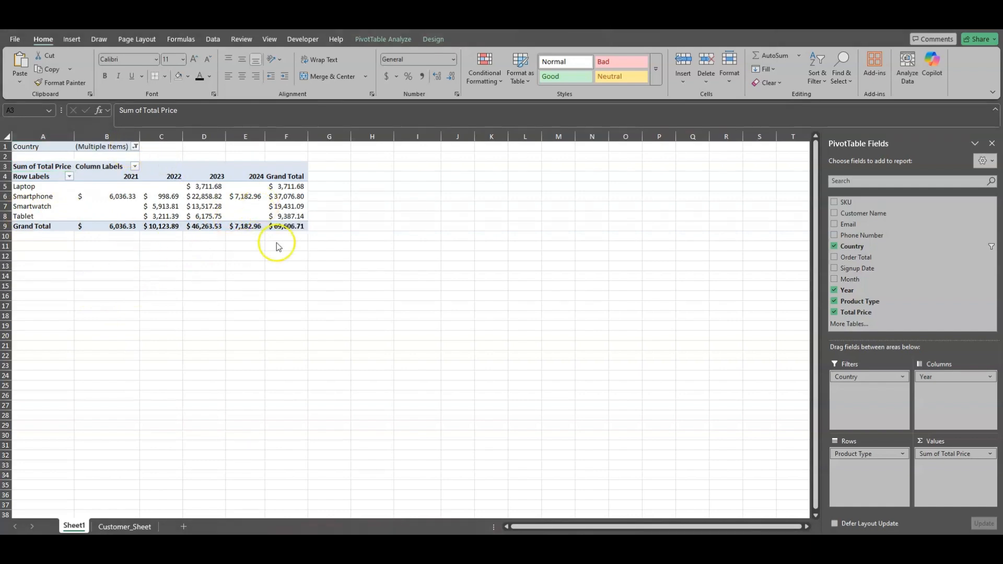
Remove Country from the PivotTable's filters and rename the Row Labels header to "Product Type"
drag(870, 378, 858, 251)
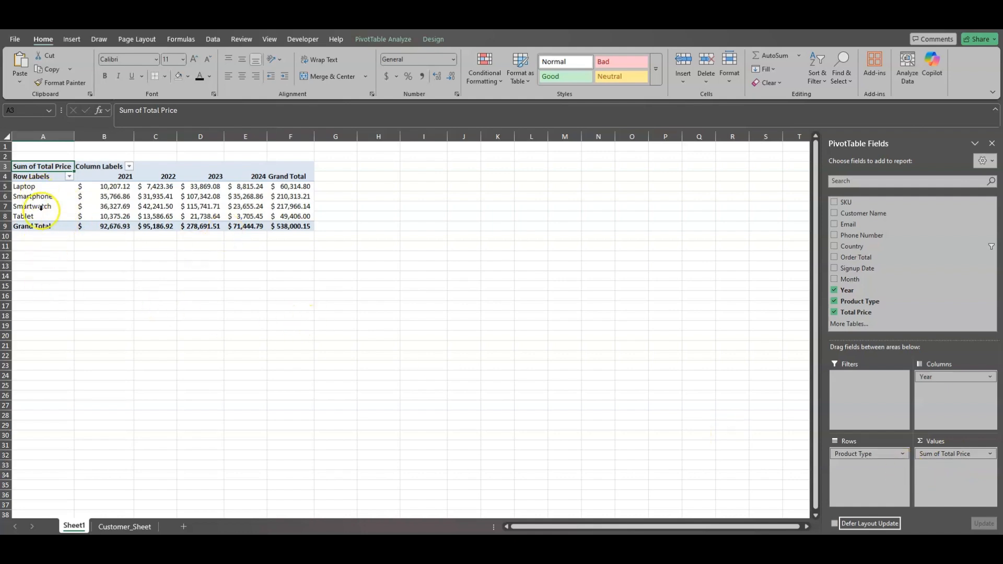
click(42, 176)
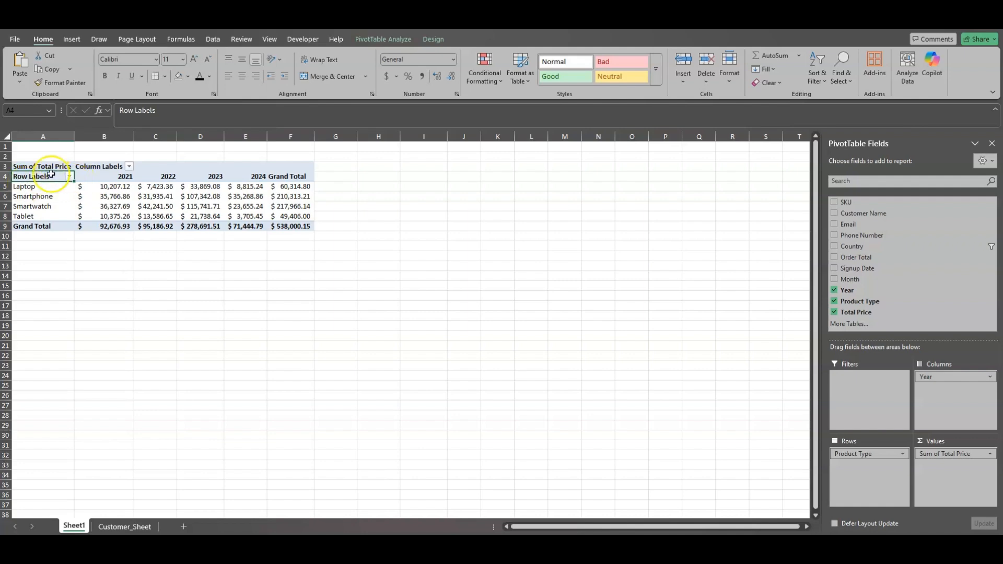
double_click(51, 174)
click(42, 176)
drag(17, 175, 8, 175)
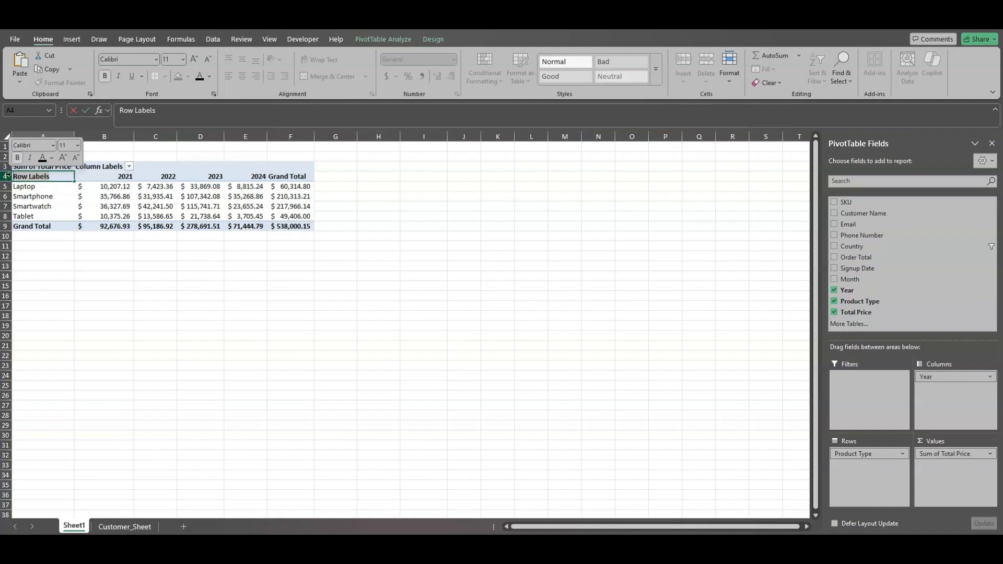
text(Product Type)
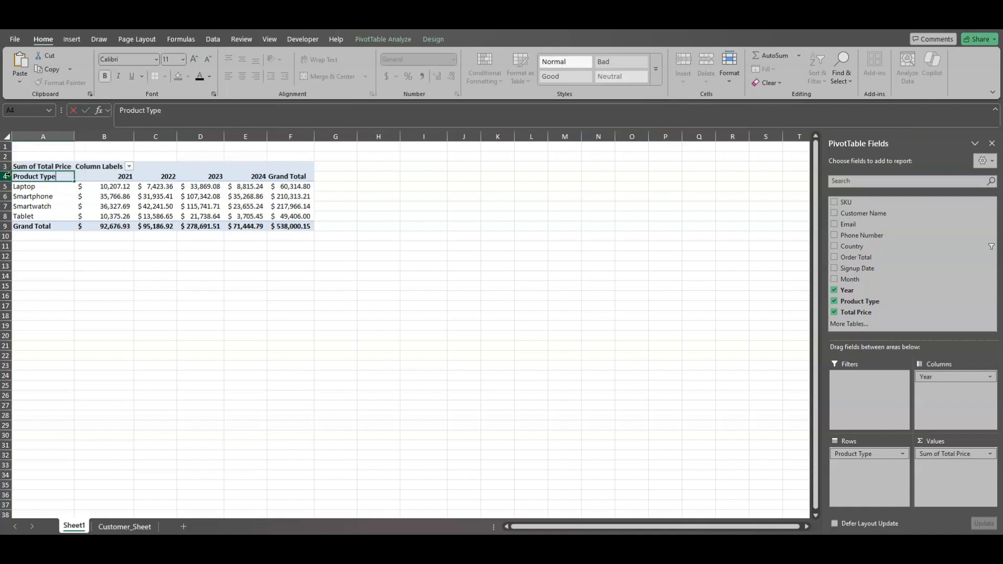
click(39, 197)
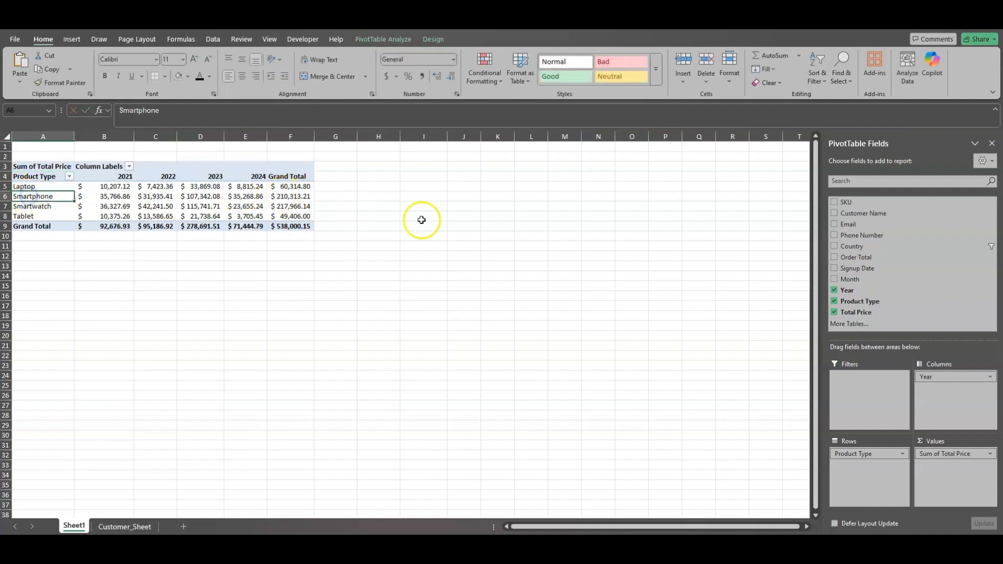
Drill down into the 2021 Laptop total on a new sheet and review the Total Price values of its records
click(106, 188)
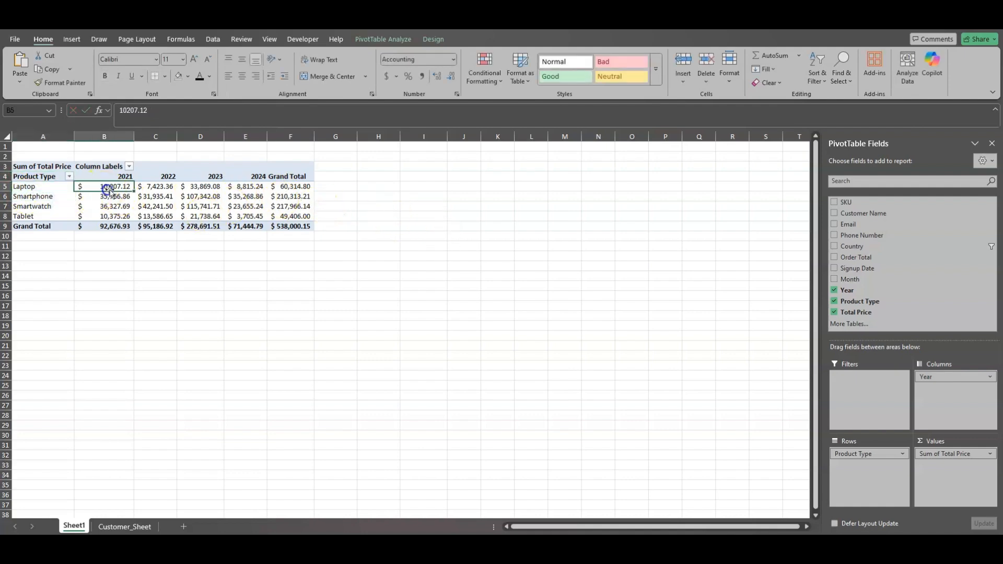
double_click(122, 187)
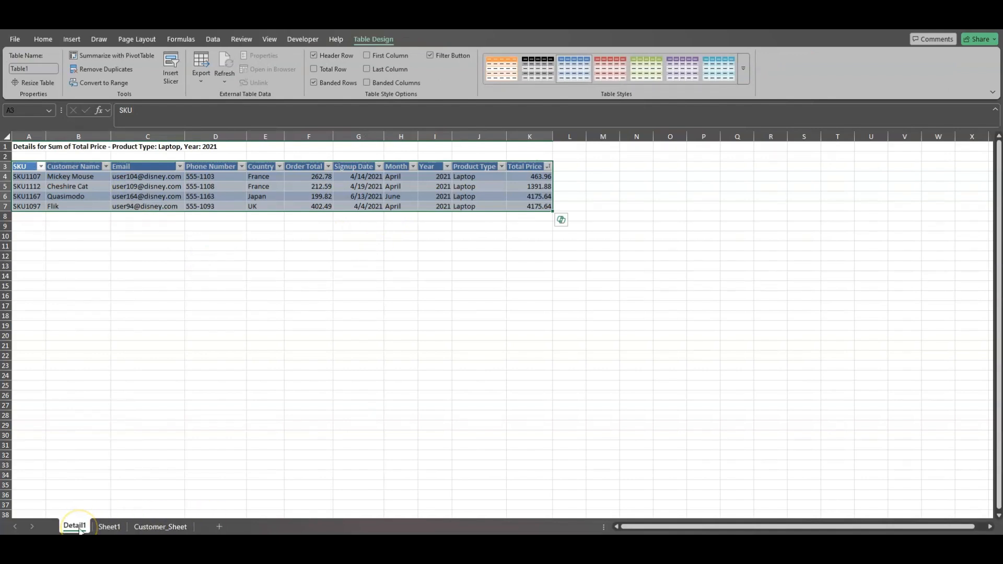
click(137, 335)
drag(37, 206, 545, 206)
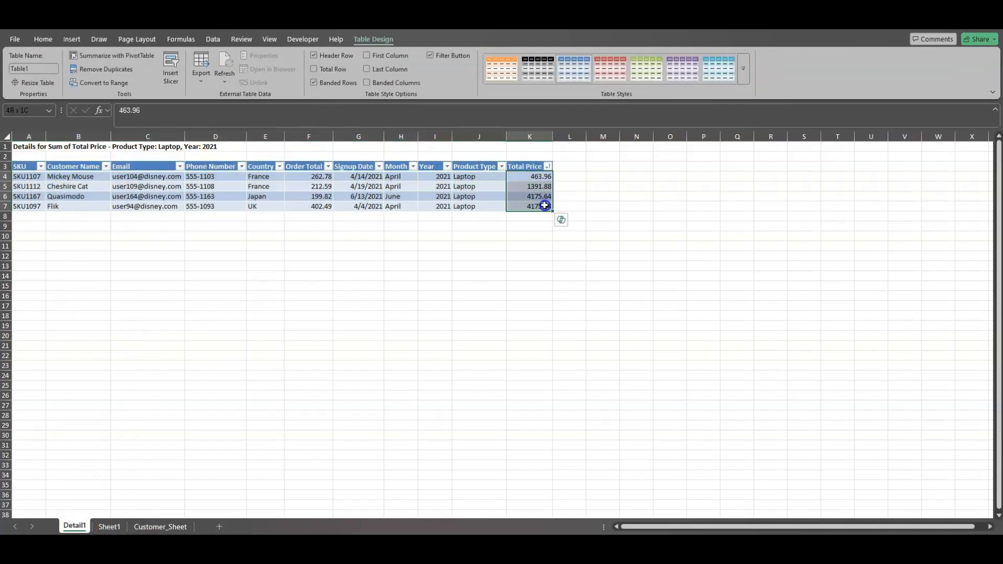
click(388, 275)
Return to Sheet1, drill down into the 2021 Tablet total on a new sheet and review its Product Type entries
click(109, 526)
click(209, 275)
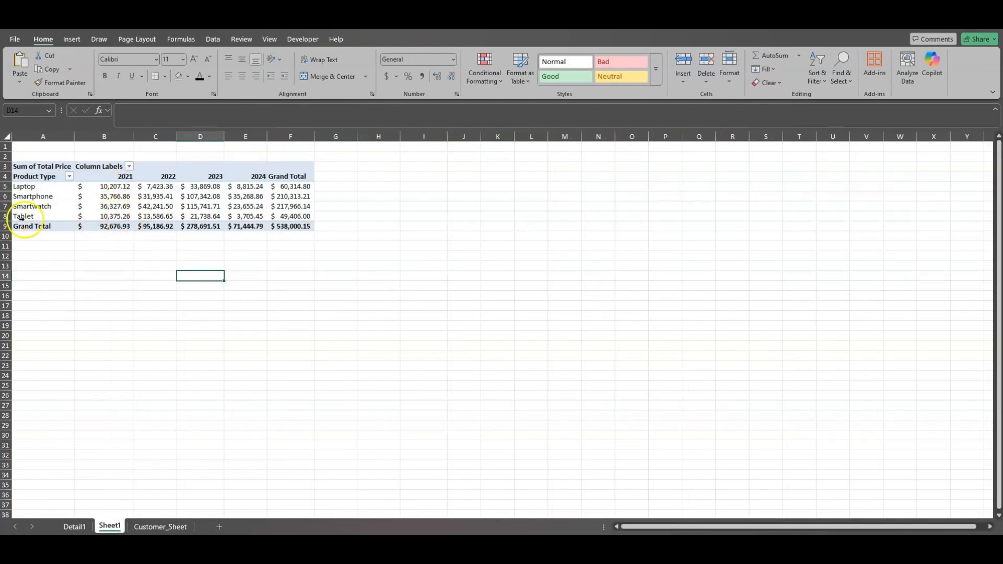
double_click(114, 216)
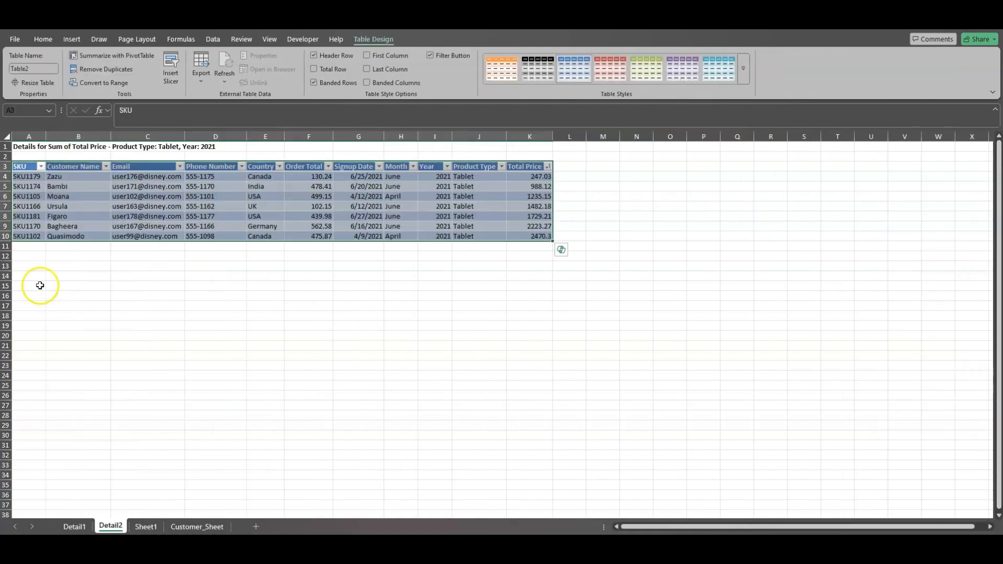
click(29, 334)
drag(478, 176, 492, 239)
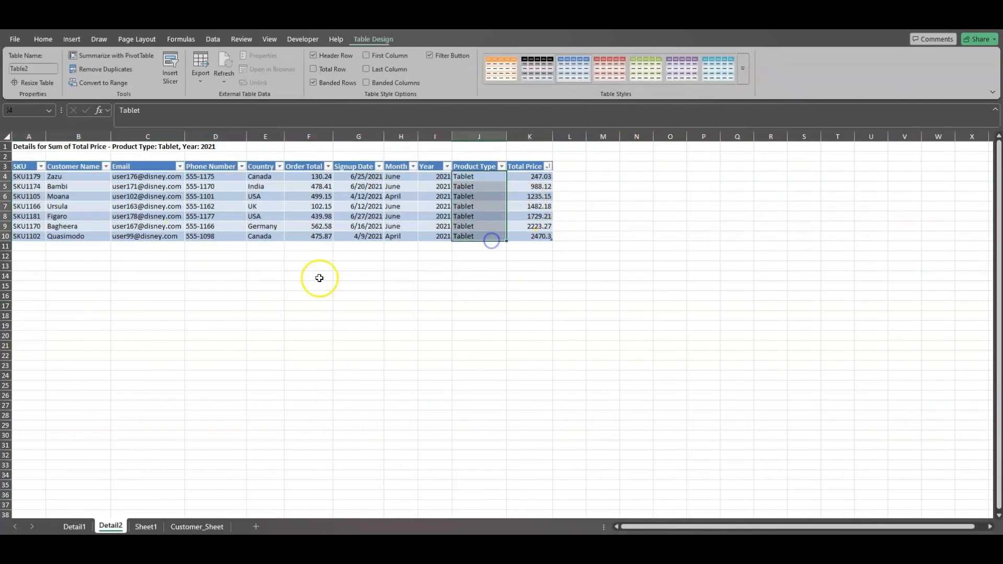
Select the entire Tablet detail table on Detail2 and move it so that its header row starts at cell B8
click(216, 286)
click(65, 236)
drag(377, 174, 377, 238)
click(151, 247)
drag(535, 177, 34, 169)
click(528, 286)
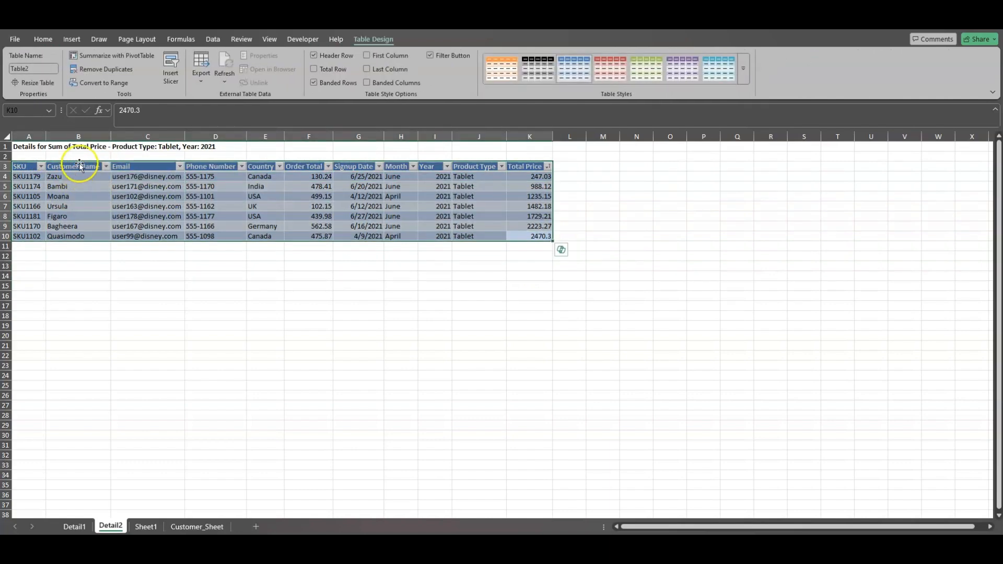
drag(82, 165, 188, 222)
Return to Sheet1 and sort the PivotTable's Product Type rows from A to Z
click(146, 526)
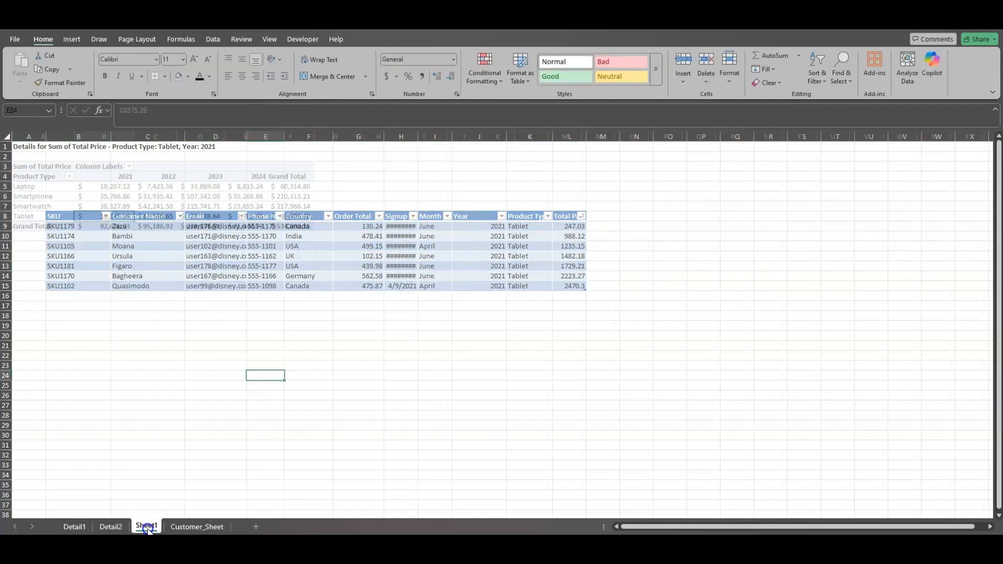
click(104, 316)
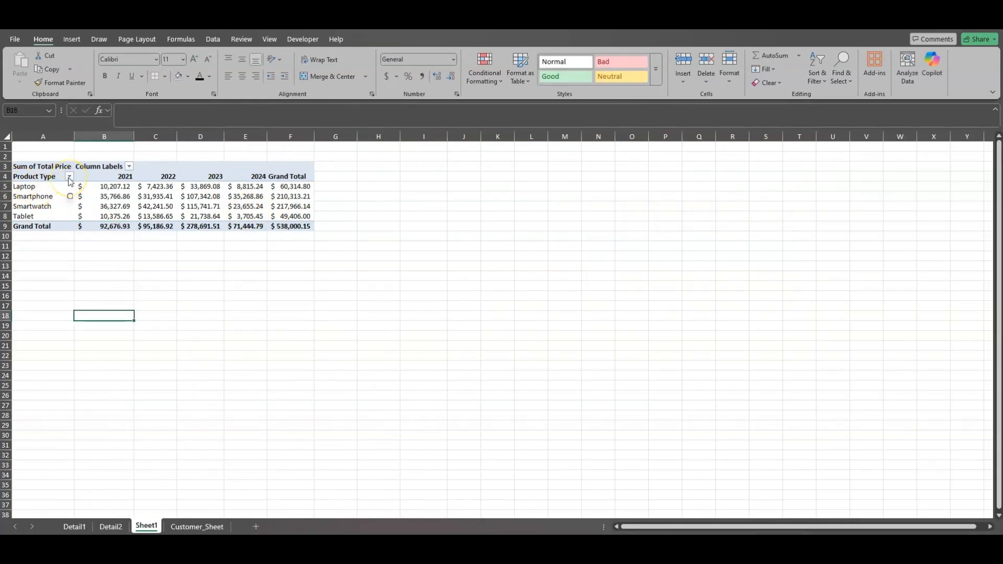
click(70, 178)
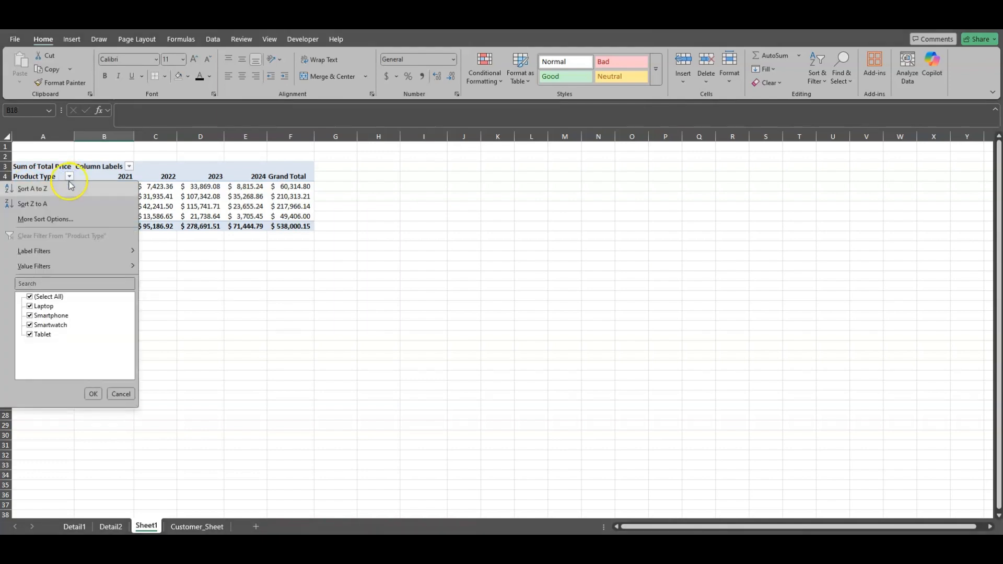
click(55, 206)
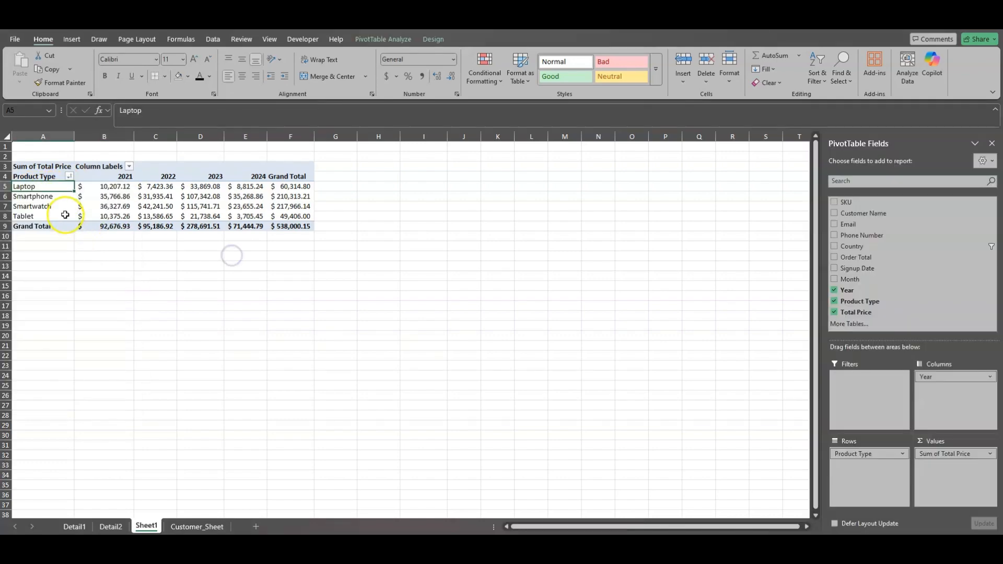
Refresh the PivotTable and auto-fit the widths of columns C, D and E
right_click(47, 187)
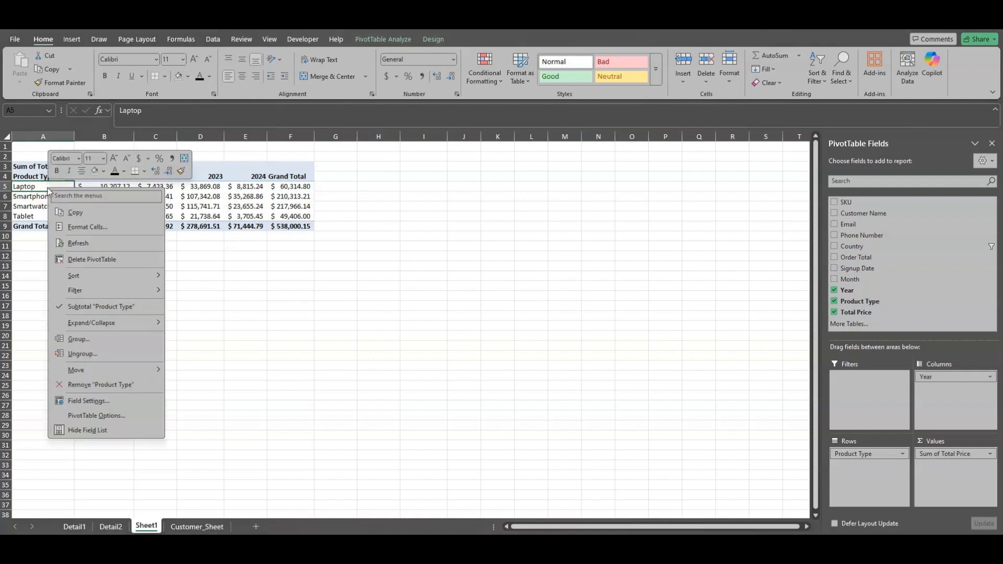
click(83, 243)
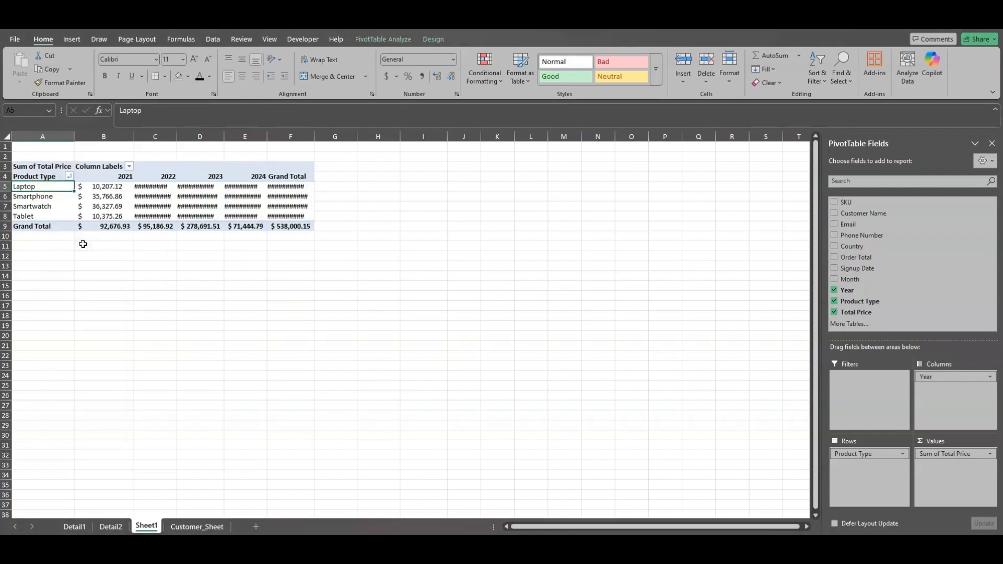
double_click(176, 136)
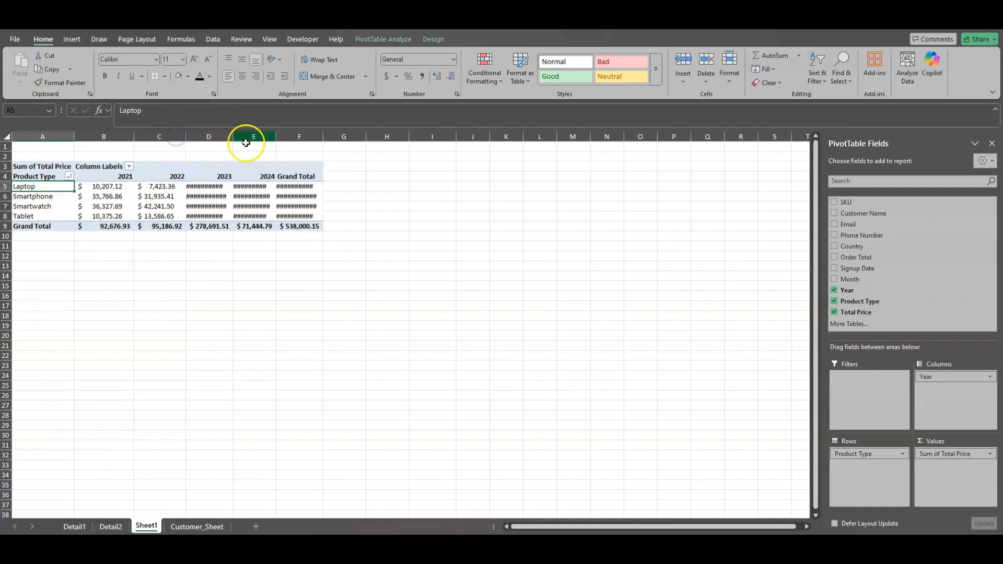
double_click(233, 137)
double_click(285, 136)
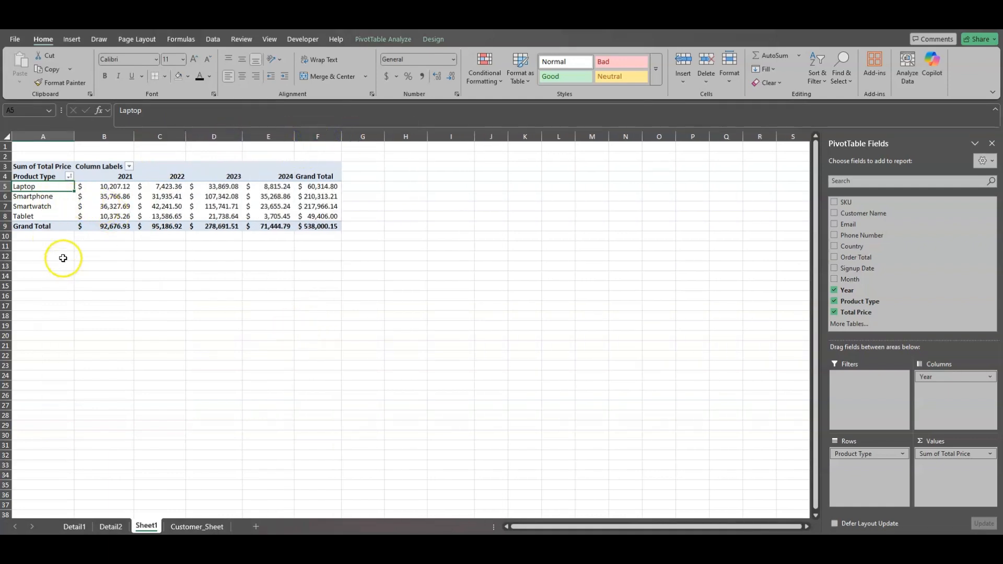
Look over the source data on Customer_Sheet, including the Order Total, Month, Product Type and Total Price columns
click(188, 529)
click(179, 286)
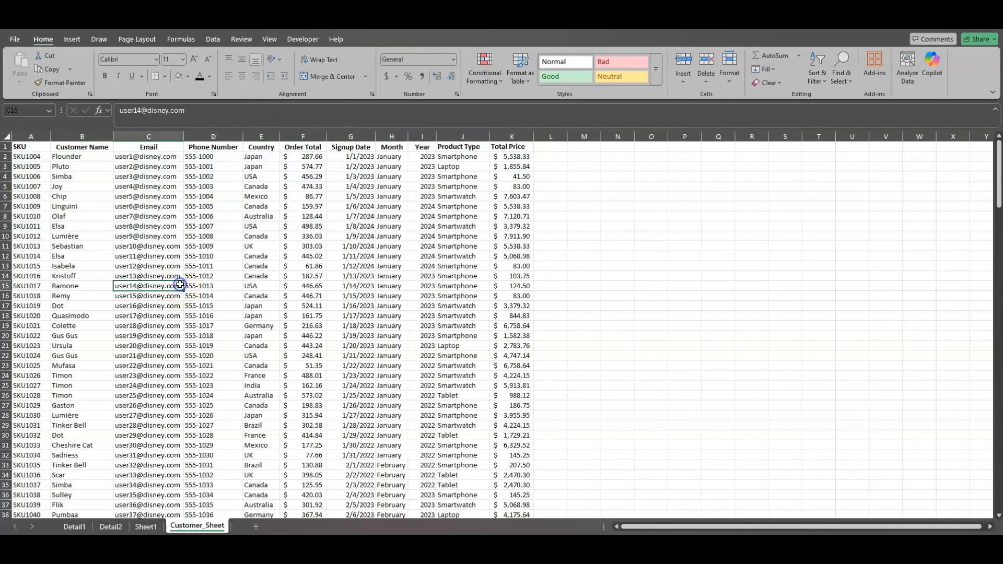
click(315, 153)
click(378, 148)
click(481, 156)
click(507, 156)
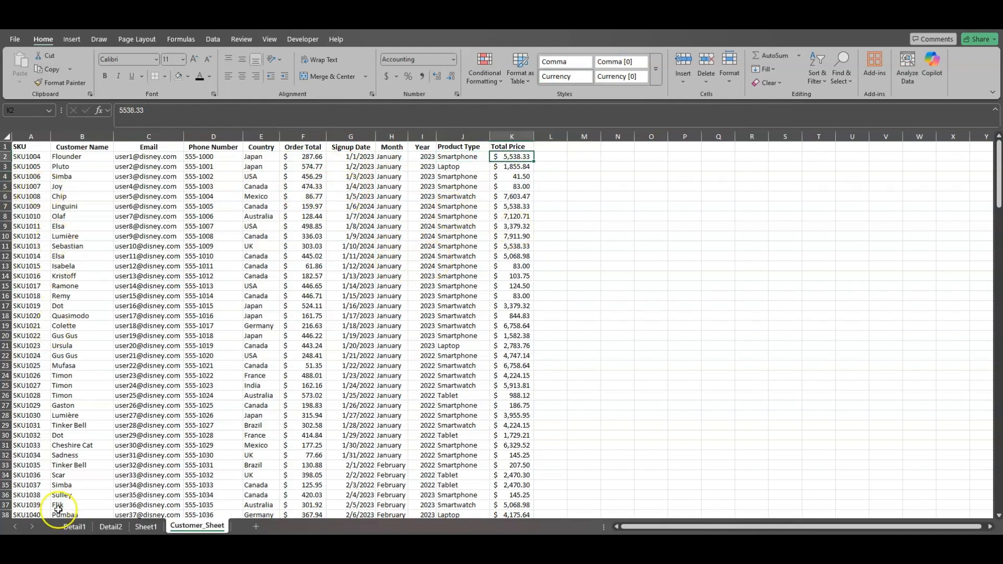
Go back to Sheet1 and refresh the PivotTable again so it reflects the source data
click(145, 528)
click(196, 297)
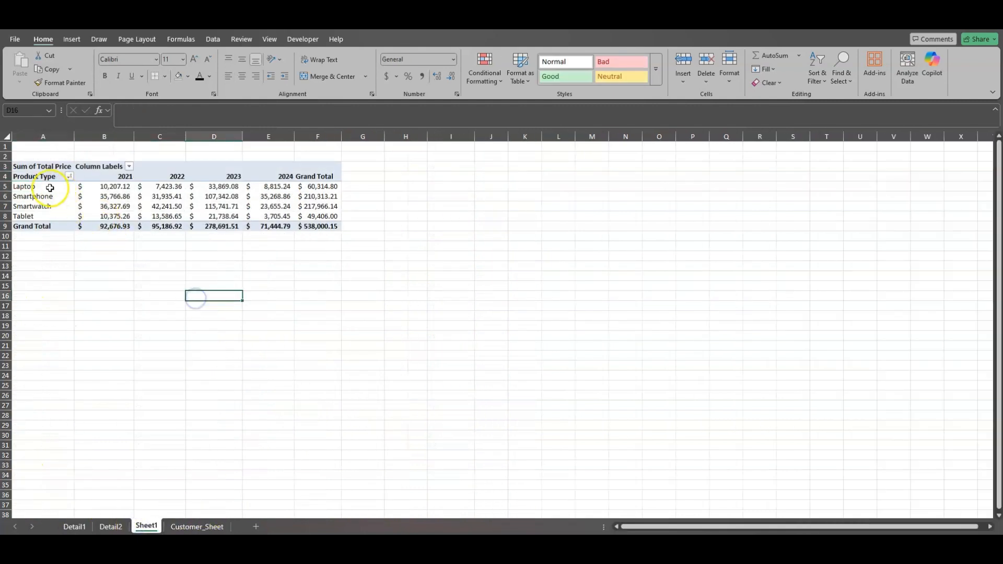
click(50, 188)
right_click(48, 189)
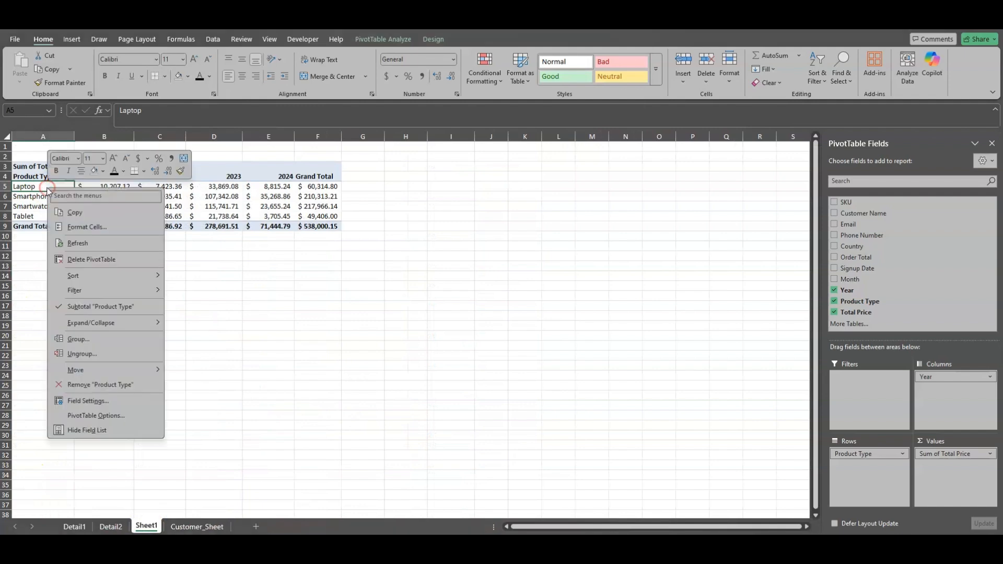
click(77, 243)
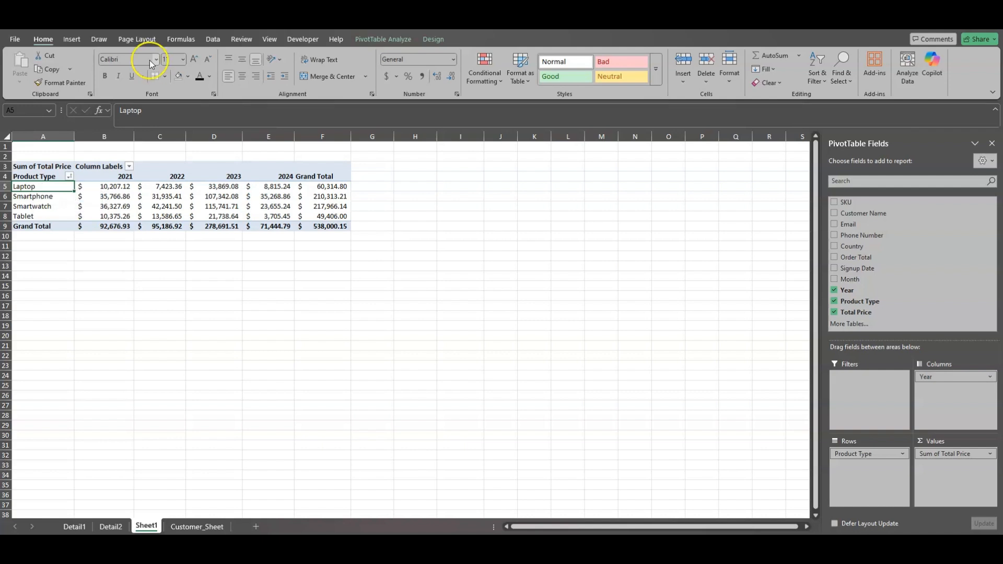
Insert a Clustered Bar PivotChart based on the product type and year PivotTable
click(71, 41)
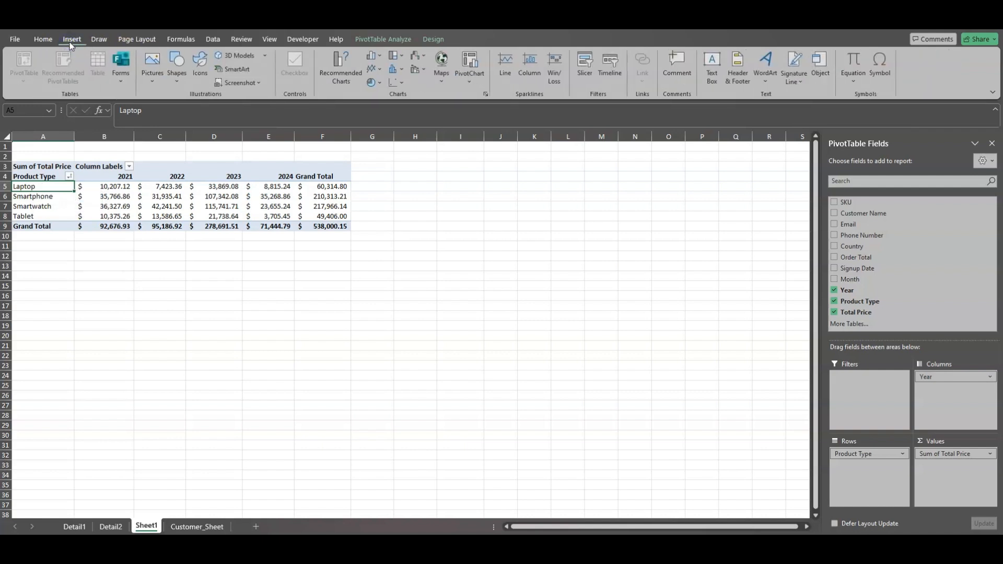
click(473, 85)
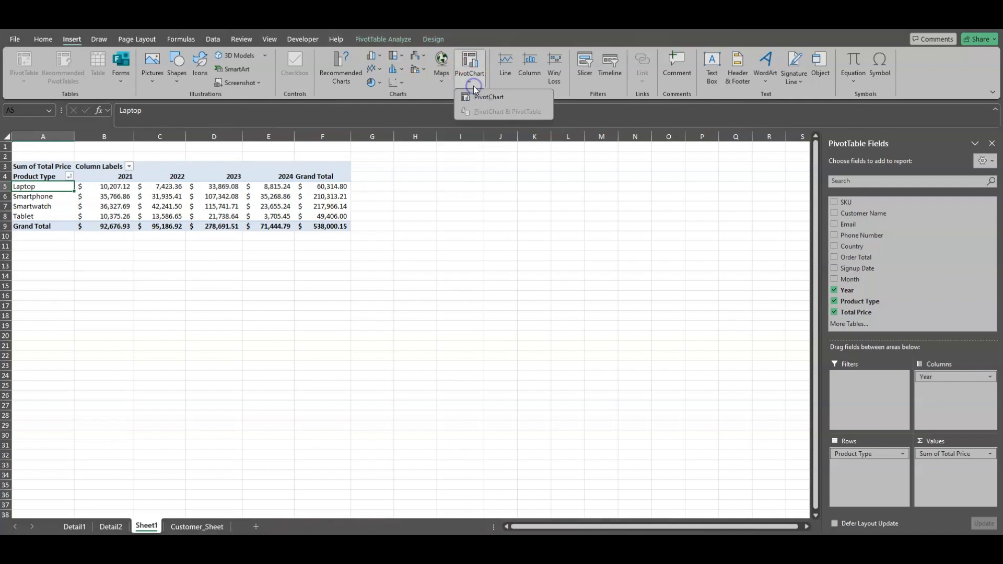
click(490, 99)
click(381, 194)
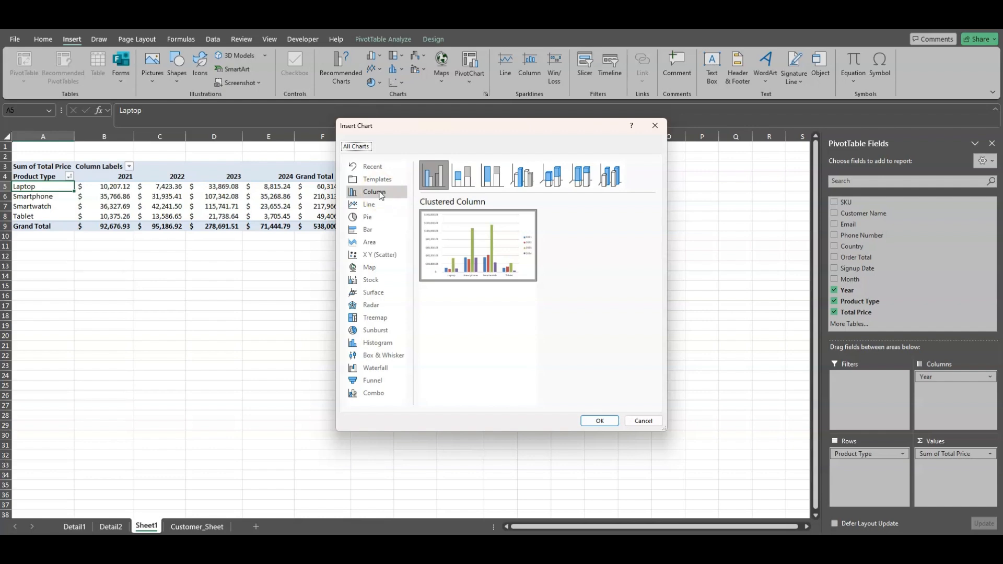
click(380, 193)
click(373, 231)
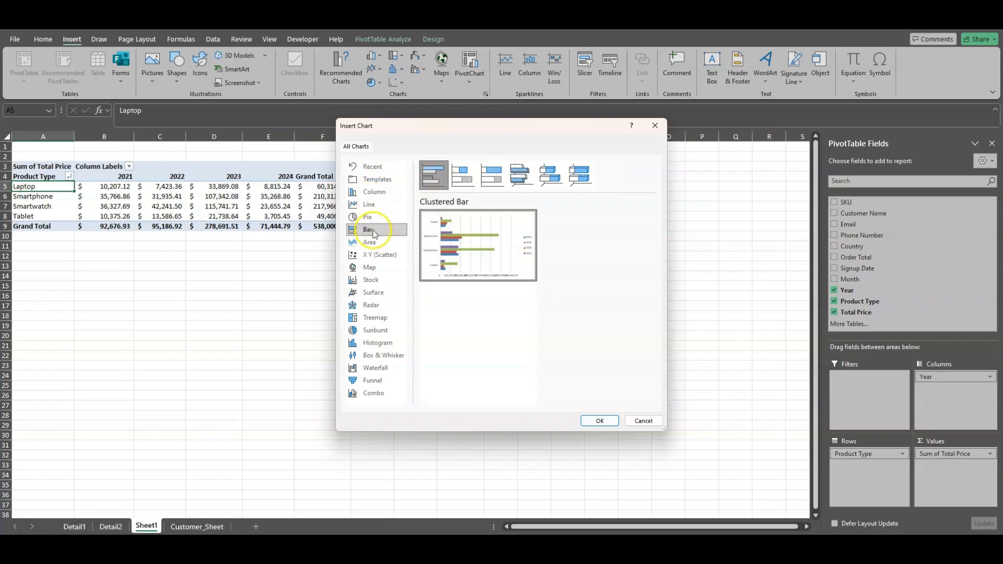
click(601, 422)
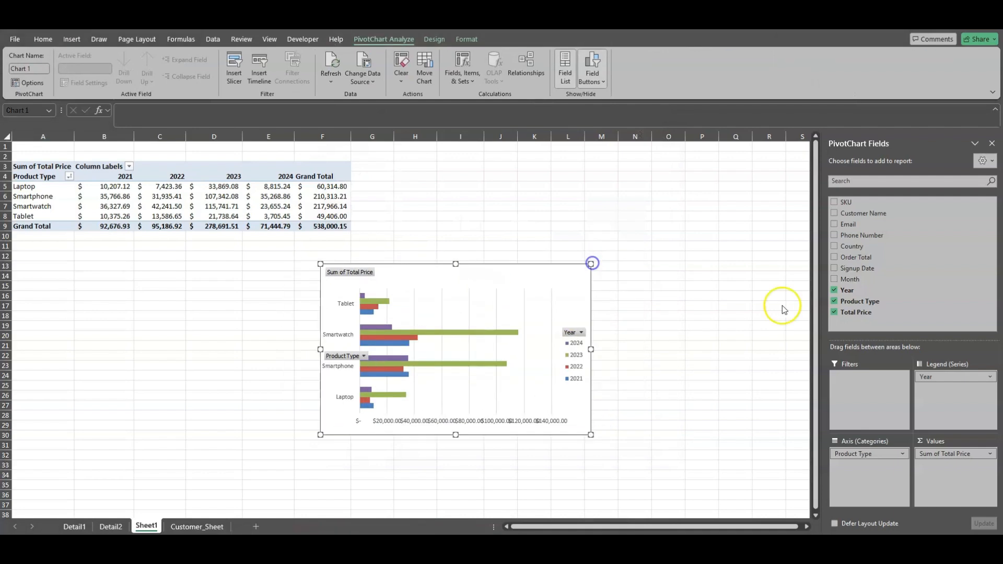
Enlarge the PivotChart below the PivotTable to span about rows 12 to 32 and leave the chart selected
click(633, 270)
drag(577, 280, 647, 243)
click(643, 269)
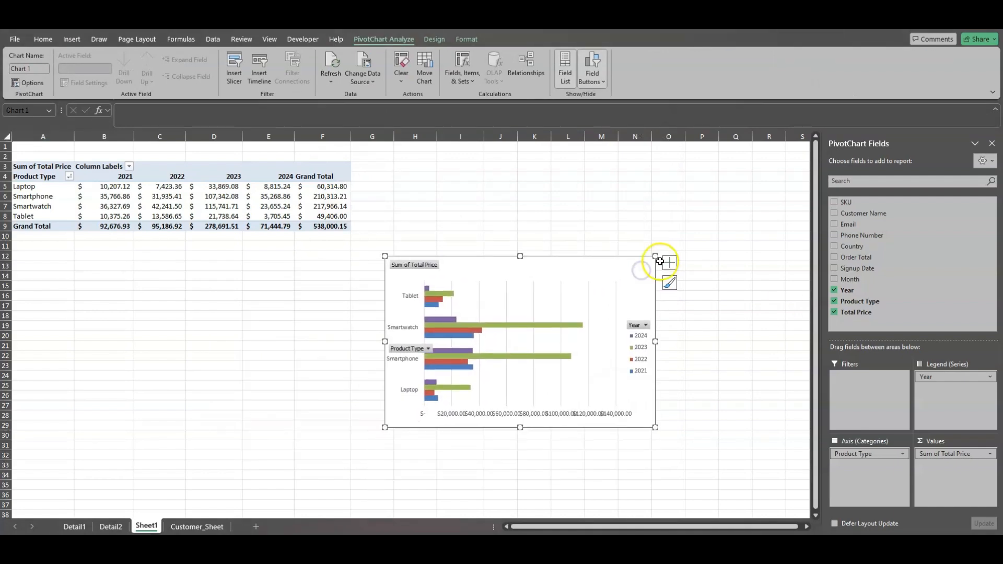
mouse_move(655, 257)
mouse_down()
mouse_move(705, 242)
mouse_move(645, 270)
mouse_up()
click(606, 289)
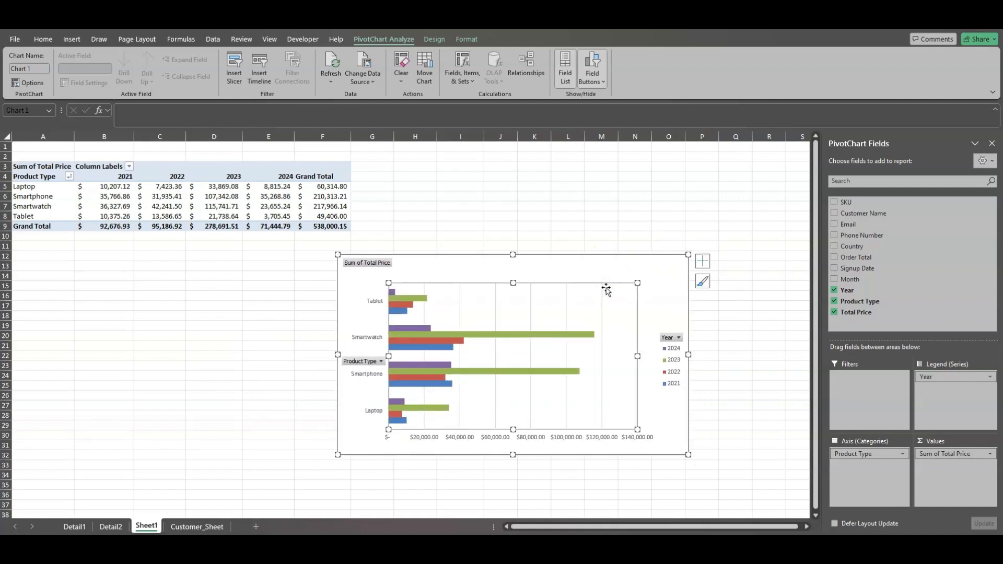
click(669, 300)
click(276, 207)
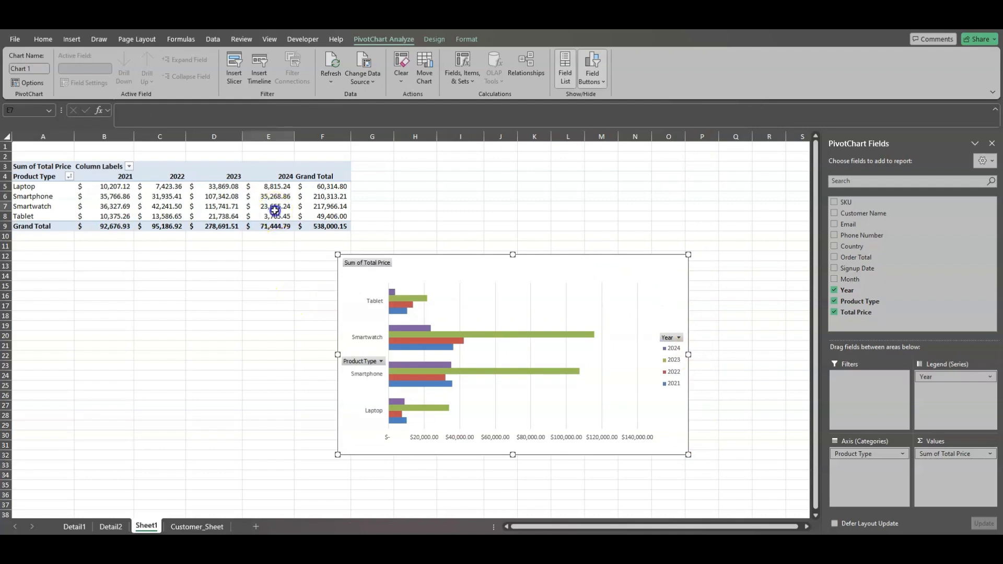
click(670, 267)
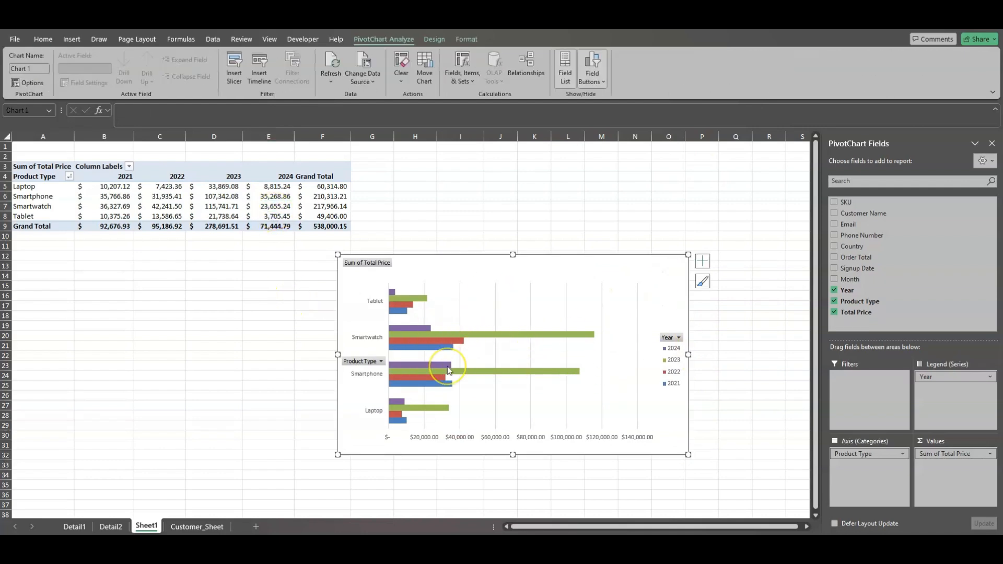